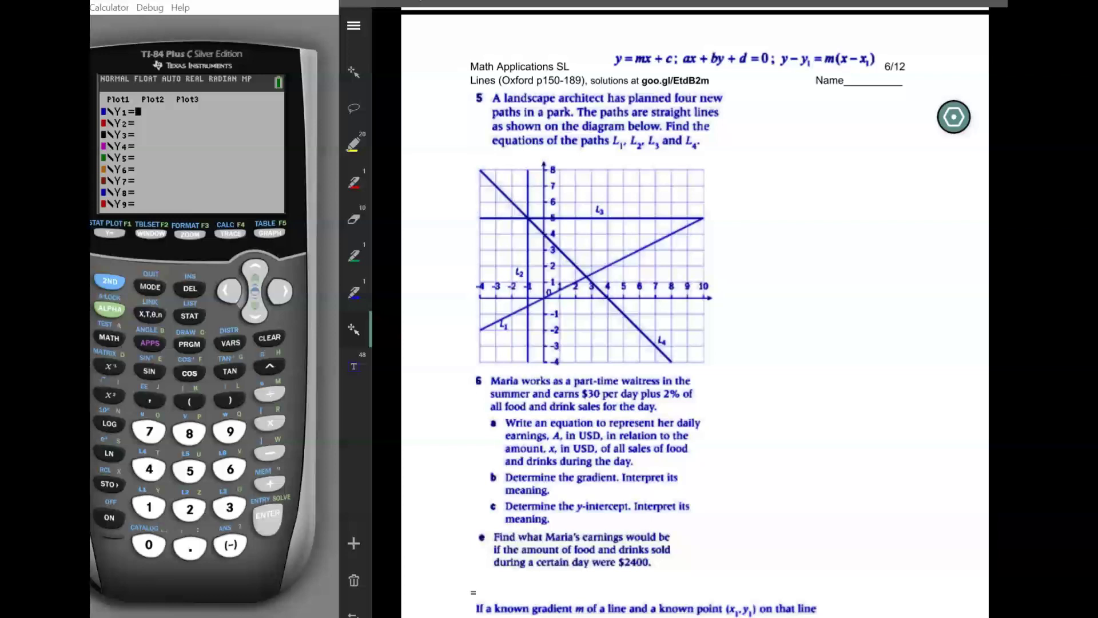
Circle the L1 label in red, undo a stray stroke, and dot points (0, 0) and (4, 2)
{"action": "left_click", "coordinate": [191, 273]}
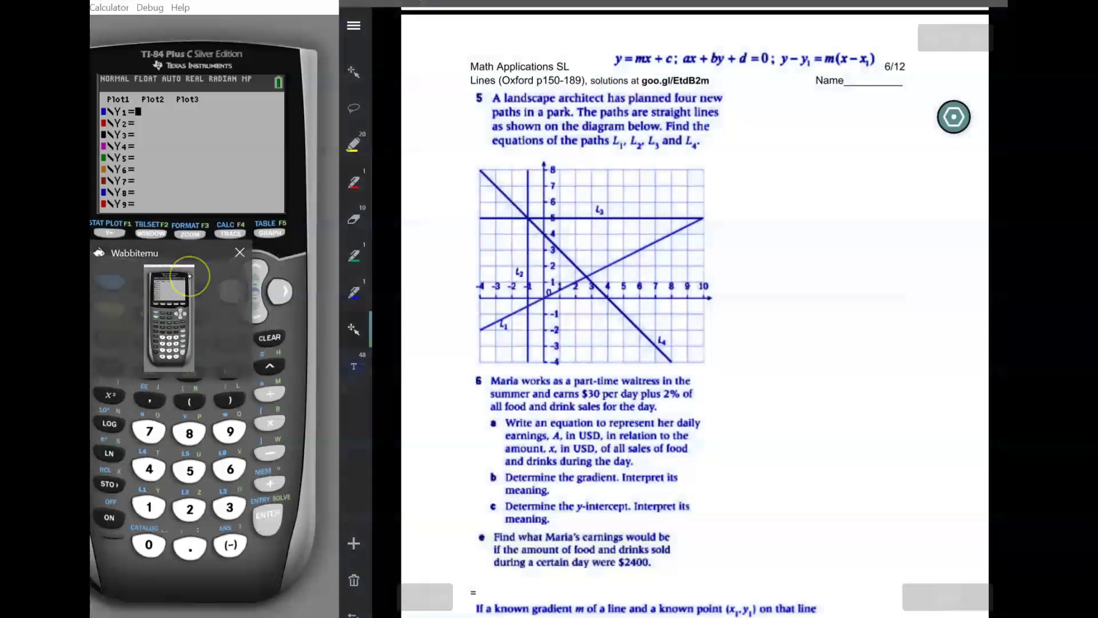
{"action": "left_click_drag", "start_coordinate": [506, 315], "coordinate": [555, 292]}
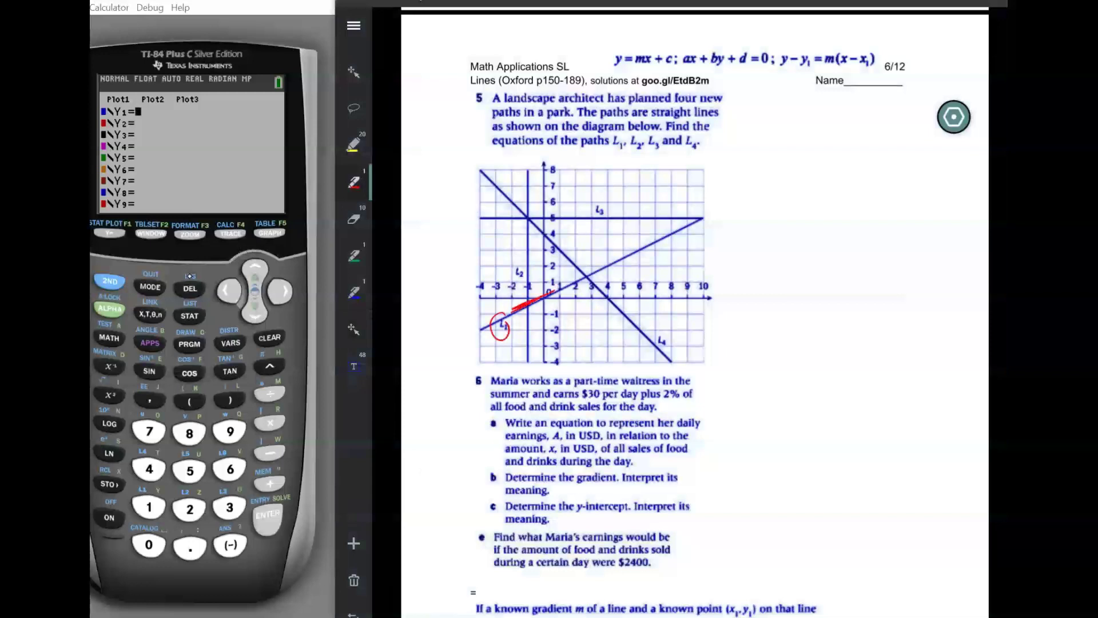
{"action": "key", "text": "ctrl+z"}
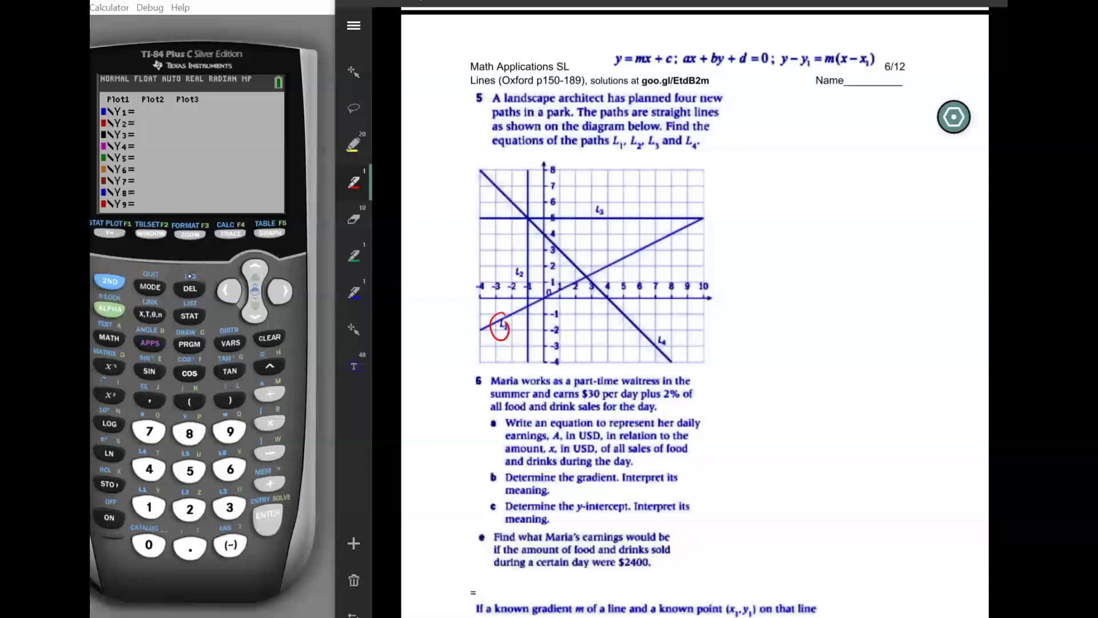
{"action": "left_click_drag", "start_coordinate": [548, 291], "coordinate": [542, 301]}
{"action": "left_click_drag", "start_coordinate": [605, 266], "coordinate": [610, 265]}
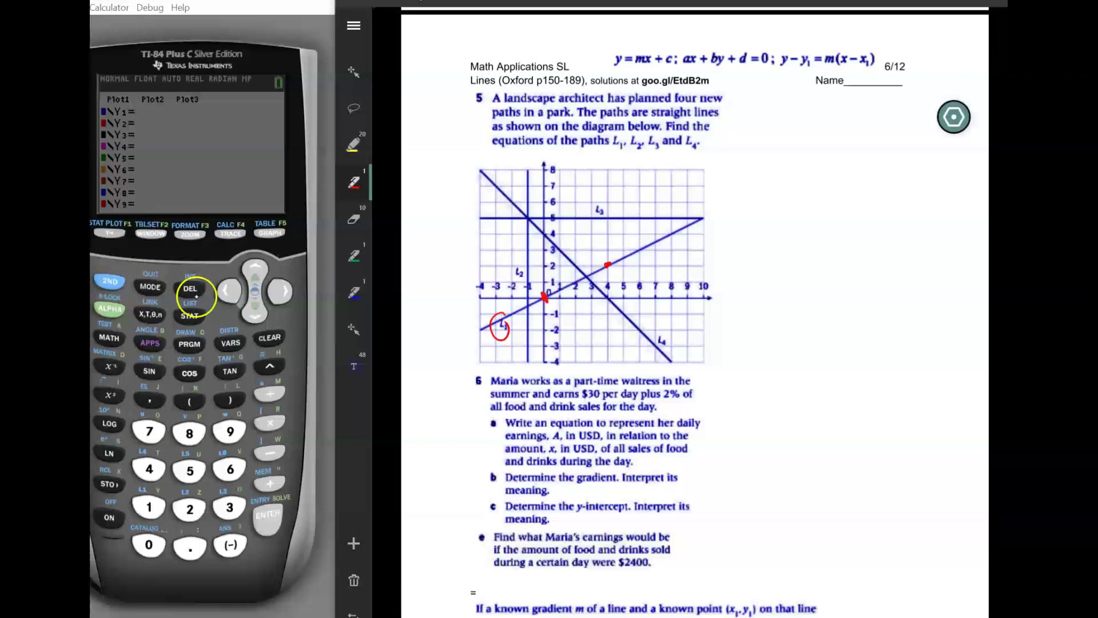
Open the STAT list editor and clear the old values from lists L1 and L2
{"action": "left_click", "coordinate": [187, 302]}
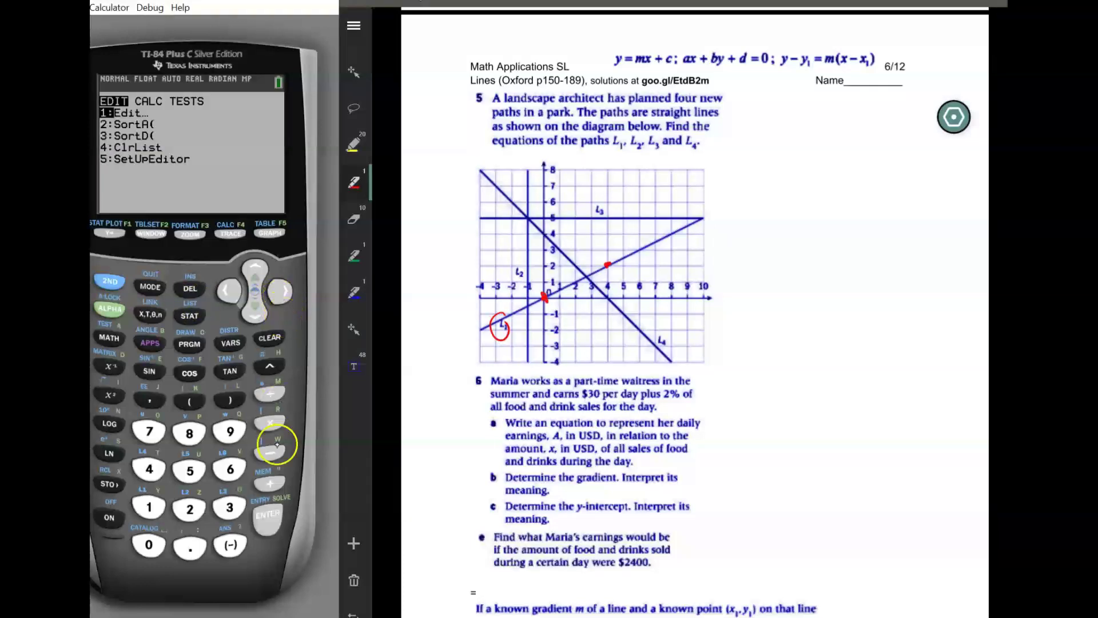
{"action": "left_click", "coordinate": [270, 520]}
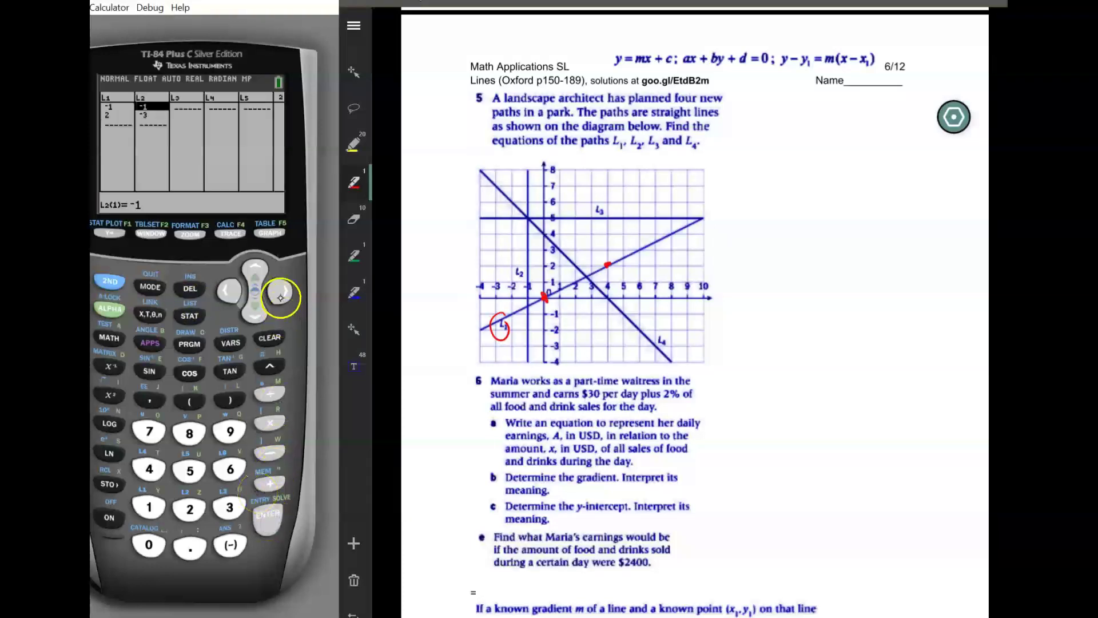
{"action": "left_click", "coordinate": [255, 267]}
{"action": "left_click", "coordinate": [286, 345]}
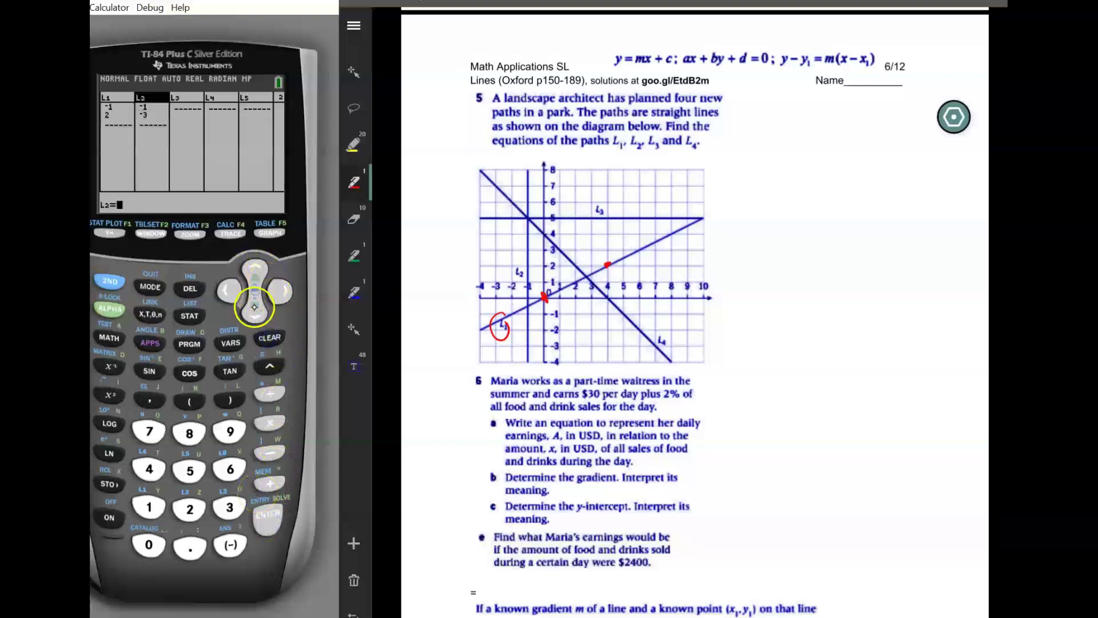
{"action": "left_click", "coordinate": [254, 310]}
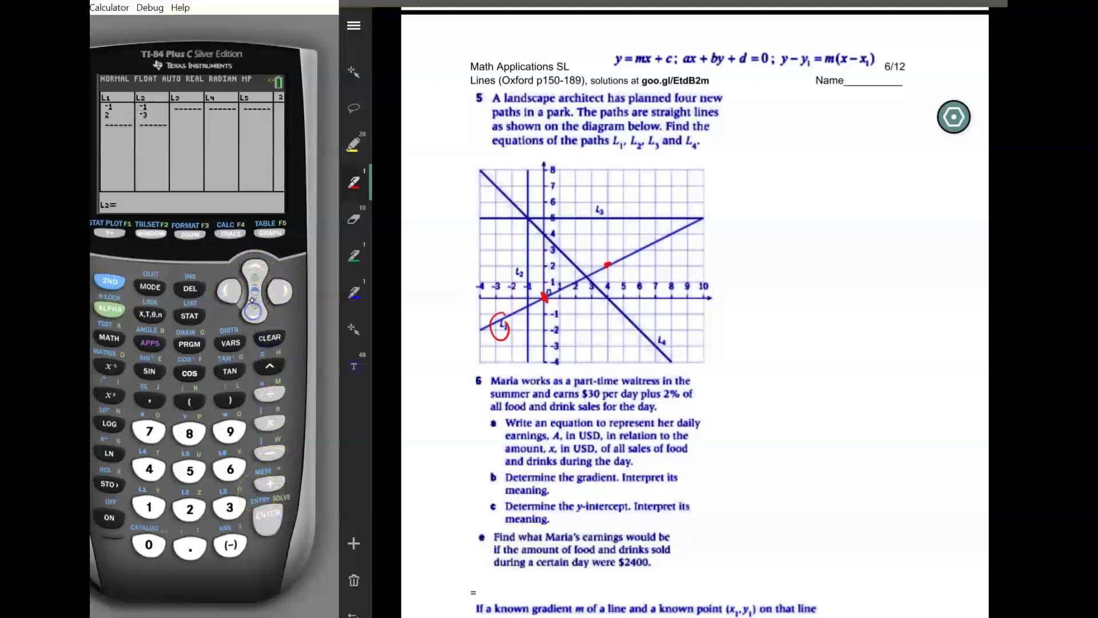
{"action": "left_click", "coordinate": [221, 293]}
{"action": "left_click", "coordinate": [255, 267]}
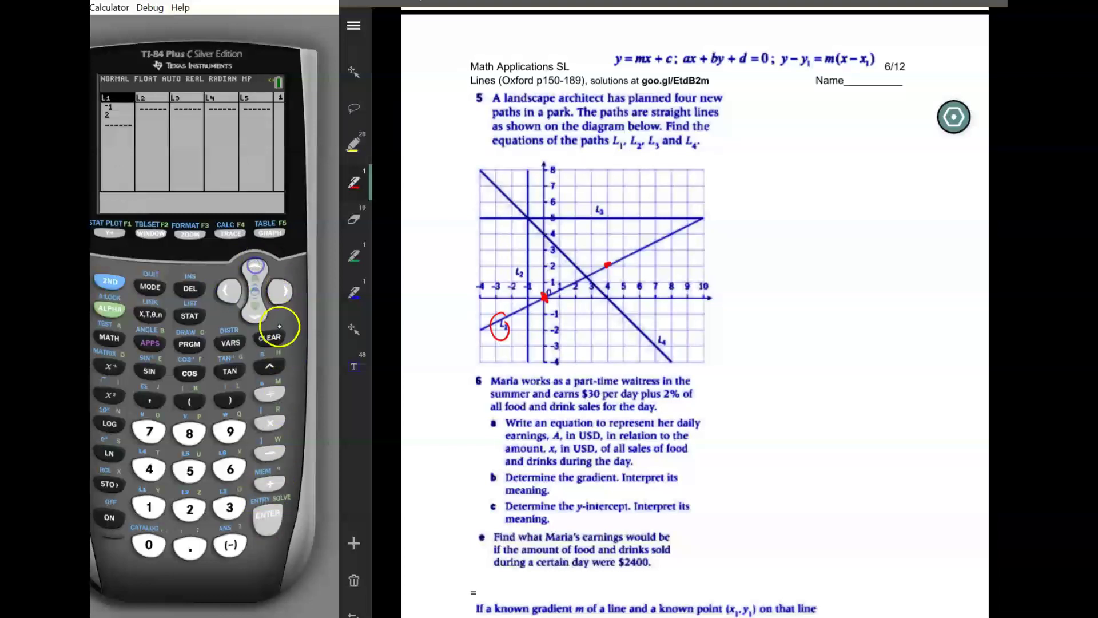
{"action": "left_click", "coordinate": [253, 311]}
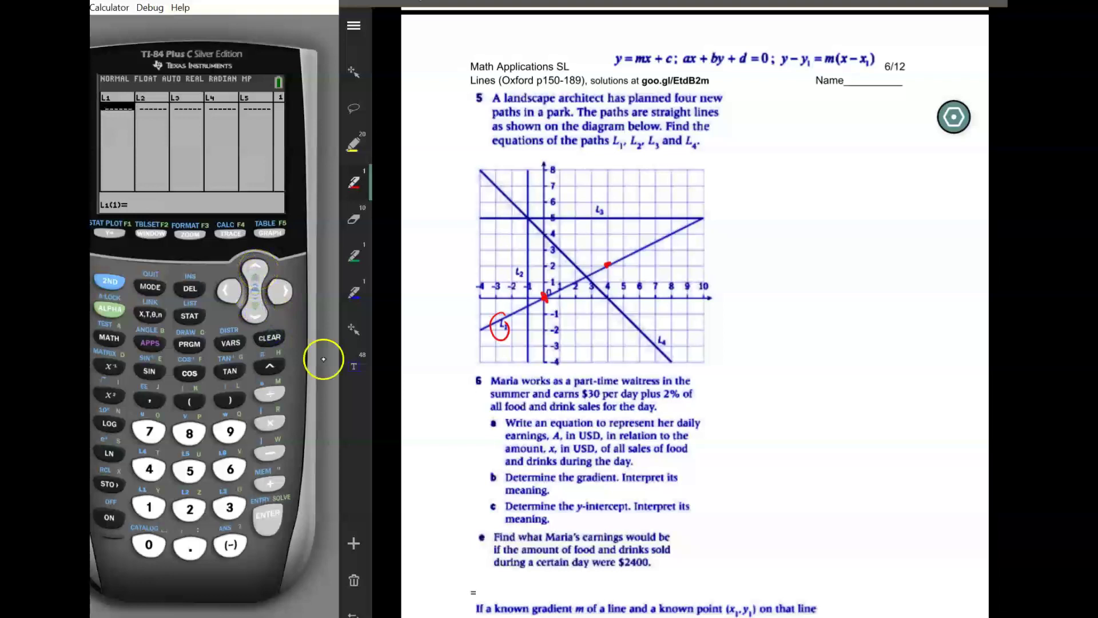
Enter the points (0, 0) and (4, 2): 0 and 4 in L1, 0 and 2 in L2
{"action": "left_click", "coordinate": [149, 544]}
{"action": "left_click", "coordinate": [255, 313]}
{"action": "left_click", "coordinate": [279, 292]}
{"action": "left_click", "coordinate": [148, 544]}
{"action": "left_click", "coordinate": [255, 313]}
{"action": "left_click", "coordinate": [229, 293]}
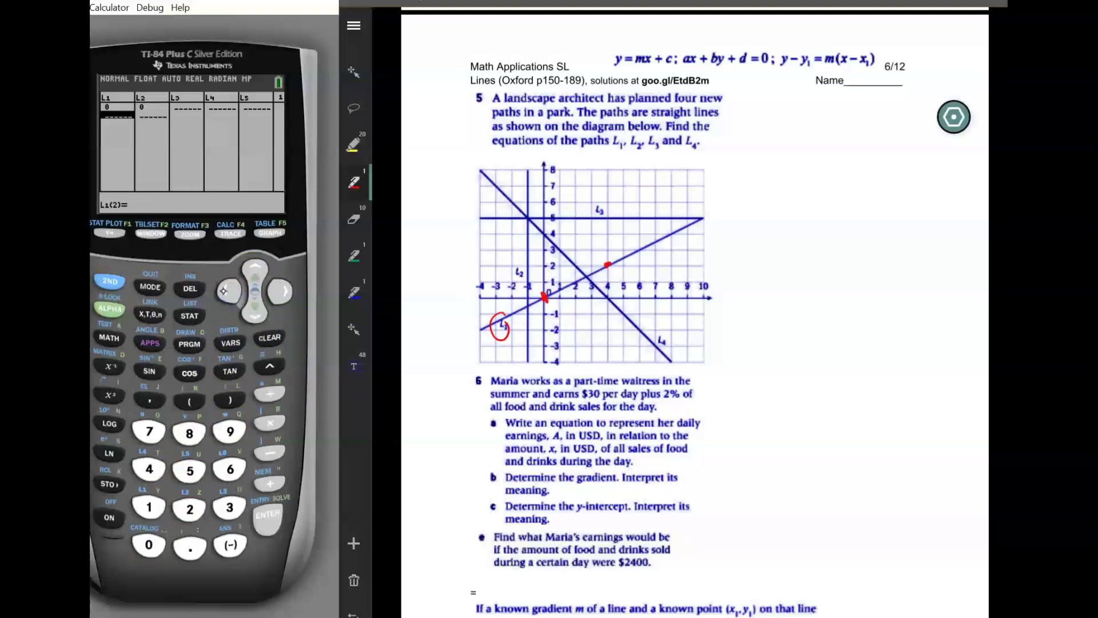
{"action": "left_click", "coordinate": [149, 469]}
{"action": "left_click", "coordinate": [255, 314]}
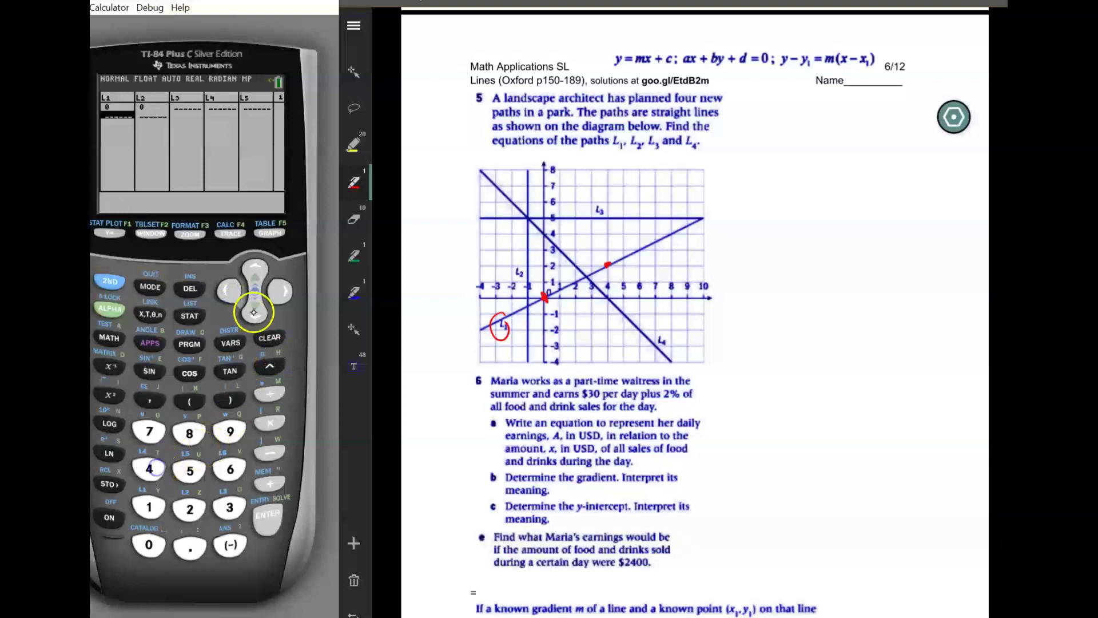
{"action": "left_click", "coordinate": [280, 292]}
{"action": "left_click", "coordinate": [190, 509]}
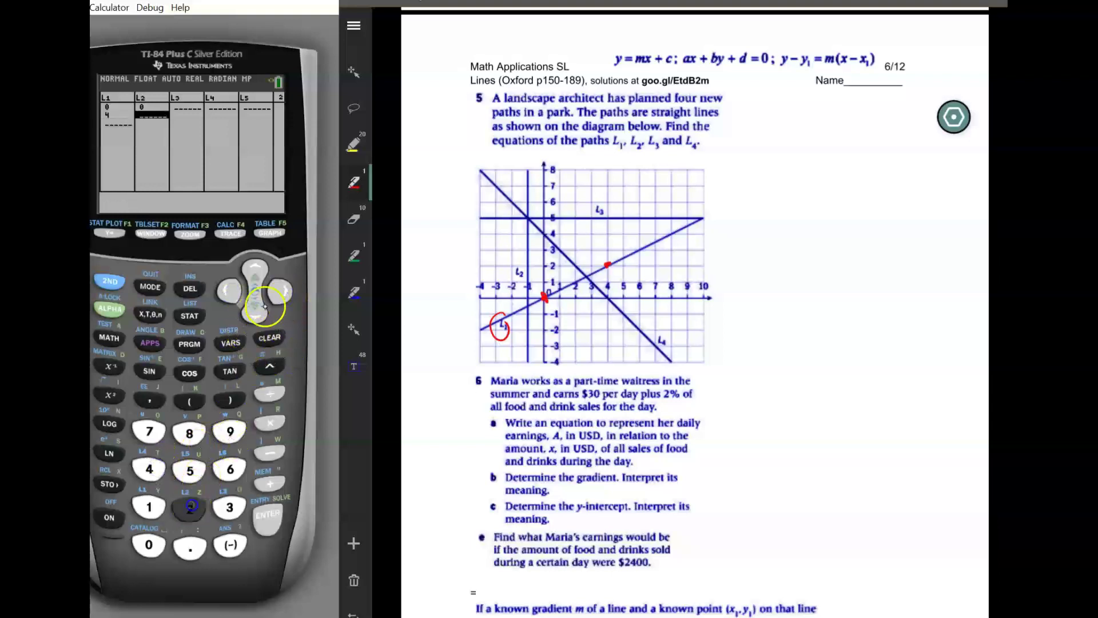
{"action": "left_click", "coordinate": [255, 312]}
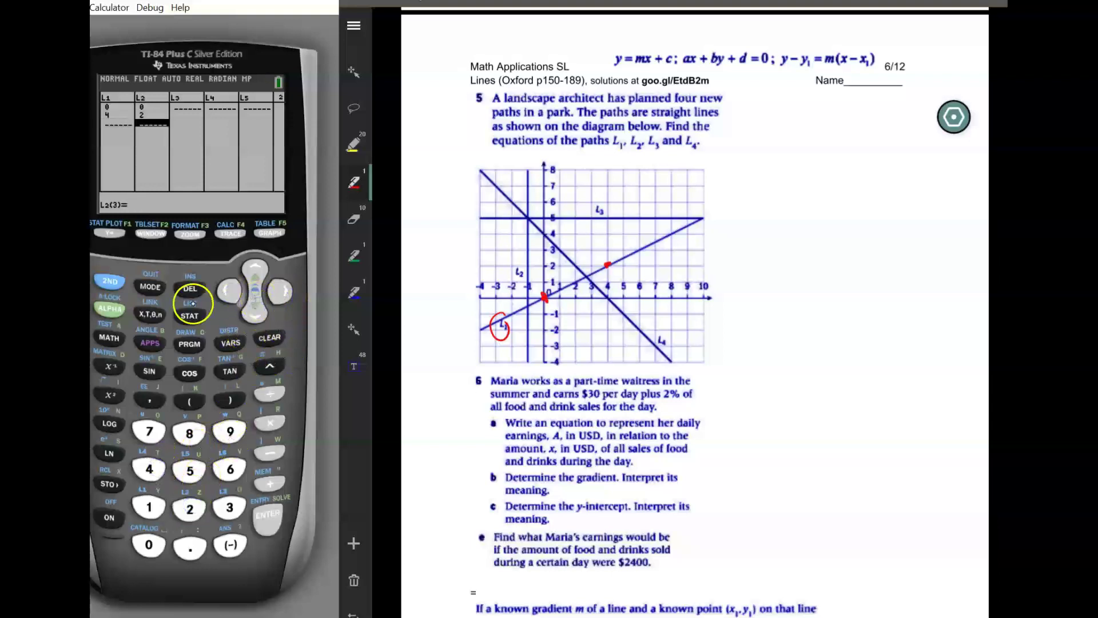
Run STAT CALC LinReg(ax+b) on the lists, getting a=.5 and b=0
{"action": "key", "text": "s"}
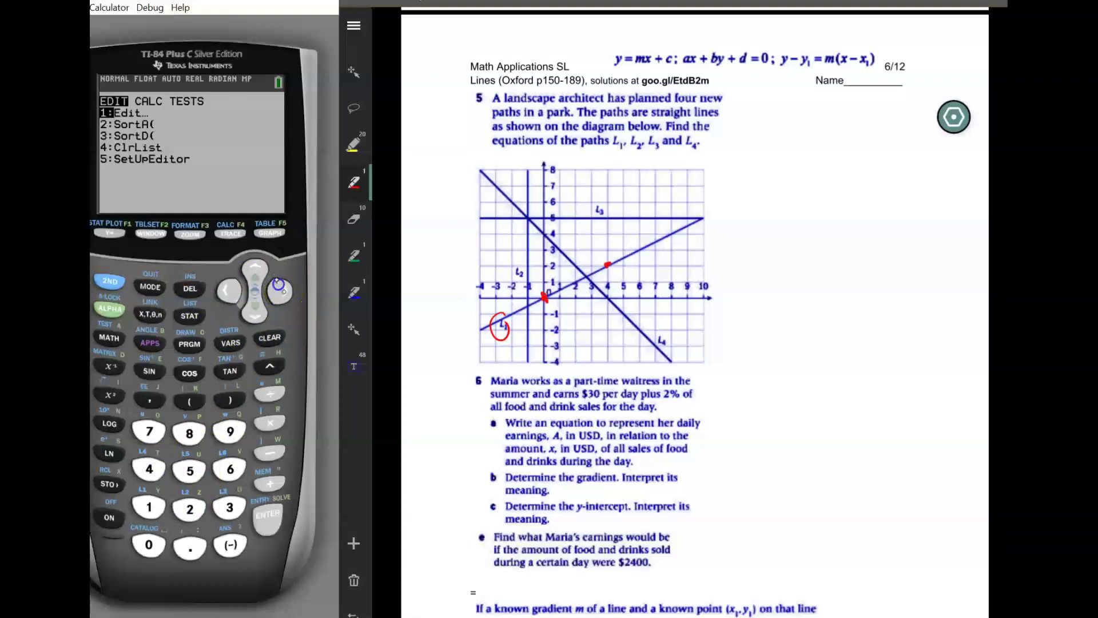
{"action": "left_click", "coordinate": [279, 291]}
{"action": "double_click", "coordinate": [255, 314]}
{"action": "left_click", "coordinate": [255, 314]}
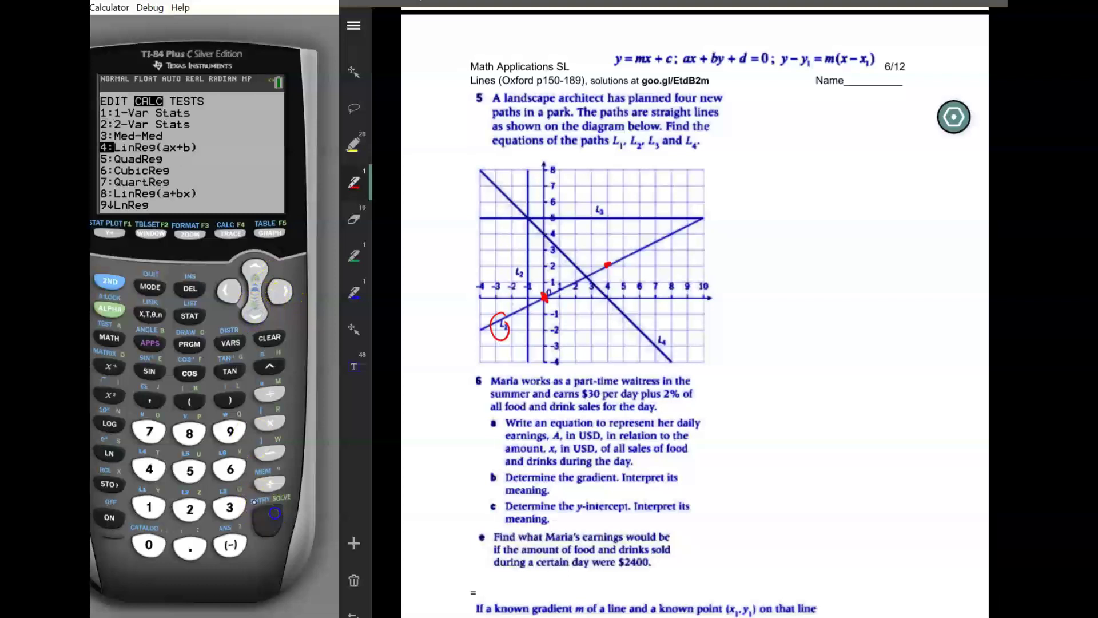
{"action": "left_click", "coordinate": [256, 491]}
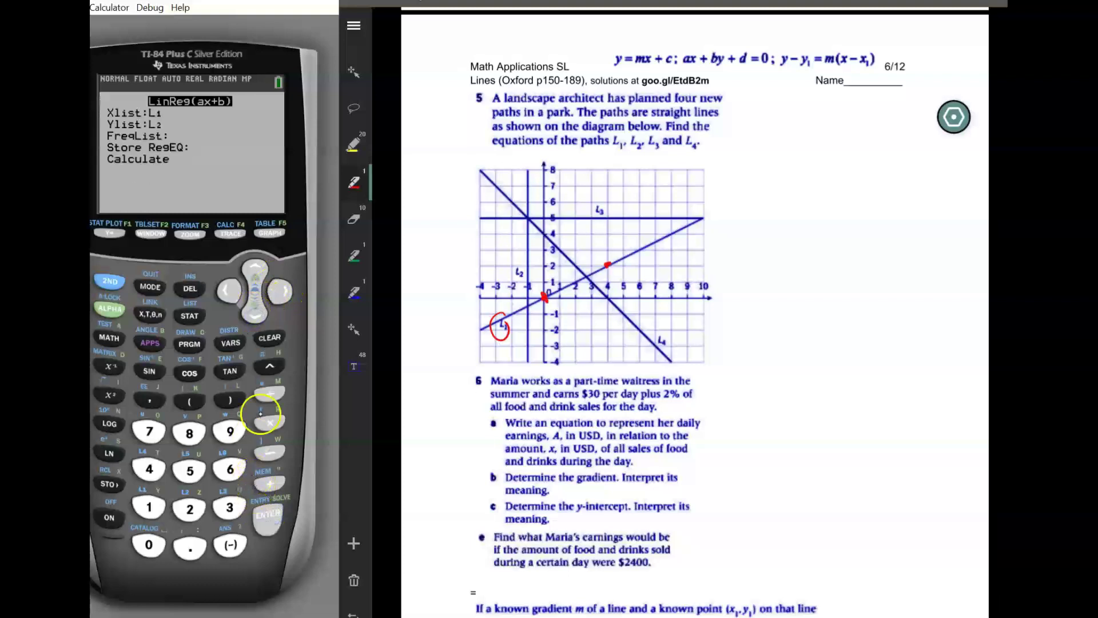
{"action": "left_click", "coordinate": [254, 312]}
{"action": "left_click", "coordinate": [254, 313]}
{"action": "left_click", "coordinate": [255, 313]}
{"action": "left_click", "coordinate": [254, 314]}
{"action": "left_click", "coordinate": [266, 499]}
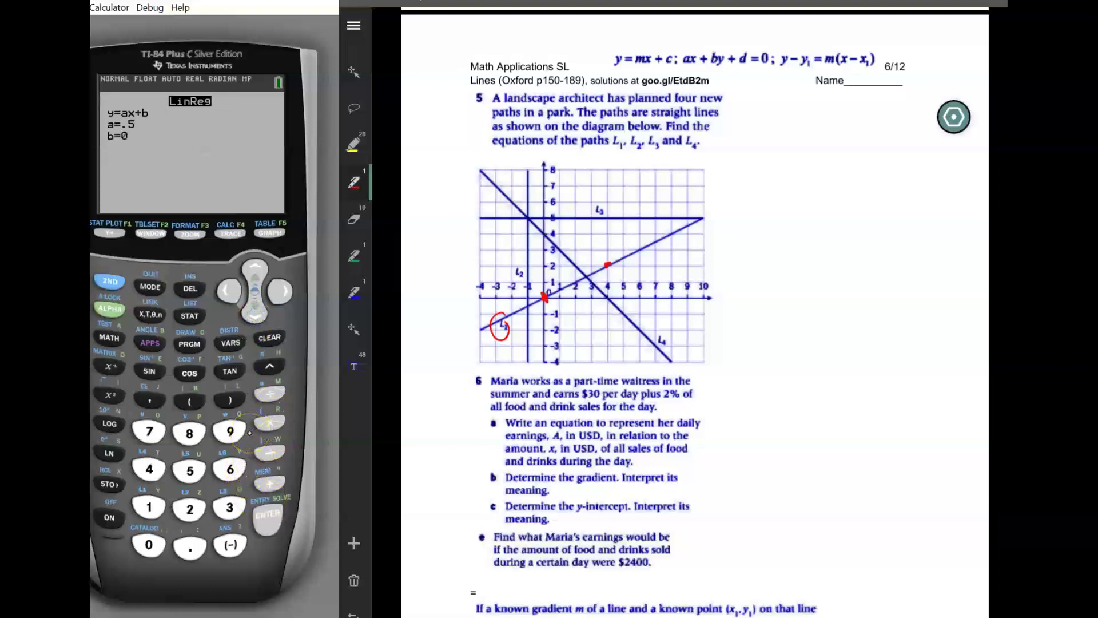
Write L1: y = .5x + 0 in red beside question 5, simplified below to y = .5x
{"action": "mouse_move", "coordinate": [732, 102]}
{"action": "left_mouse_down"}
{"action": "mouse_move", "coordinate": [740, 114]}
{"action": "mouse_move", "coordinate": [790, 112]}
{"action": "mouse_move", "coordinate": [783, 126]}
{"action": "mouse_move", "coordinate": [809, 108]}
{"action": "left_mouse_up"}
{"action": "left_click", "coordinate": [765, 107]}
{"action": "left_click", "coordinate": [765, 111]}
{"action": "left_click_drag", "start_coordinate": [803, 112], "coordinate": [809, 112]}
{"action": "left_click", "coordinate": [834, 118]}
{"action": "left_click_drag", "start_coordinate": [844, 108], "coordinate": [866, 118]}
{"action": "mouse_move", "coordinate": [866, 109]}
{"action": "left_mouse_down"}
{"action": "mouse_move", "coordinate": [857, 118]}
{"action": "mouse_move", "coordinate": [888, 120]}
{"action": "left_mouse_up"}
{"action": "left_click_drag", "start_coordinate": [911, 109], "coordinate": [910, 110]}
{"action": "left_click_drag", "start_coordinate": [819, 138], "coordinate": [823, 146]}
{"action": "mouse_move", "coordinate": [826, 136]}
{"action": "left_mouse_down"}
{"action": "mouse_move", "coordinate": [808, 154]}
{"action": "mouse_move", "coordinate": [889, 147]}
{"action": "mouse_move", "coordinate": [877, 150]}
{"action": "left_mouse_up"}
{"action": "left_click", "coordinate": [853, 146]}
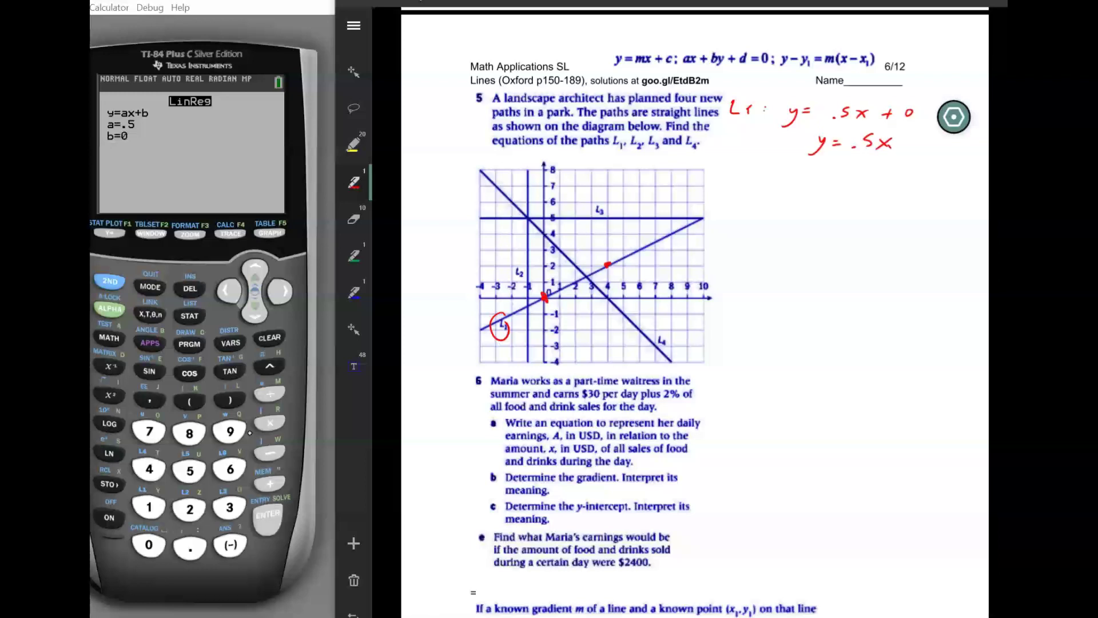
Switch to the green pen, circle the L2 label on the graph, and write 'L2 :'
{"action": "left_click", "coordinate": [353, 144]}
{"action": "left_click", "coordinate": [353, 256]}
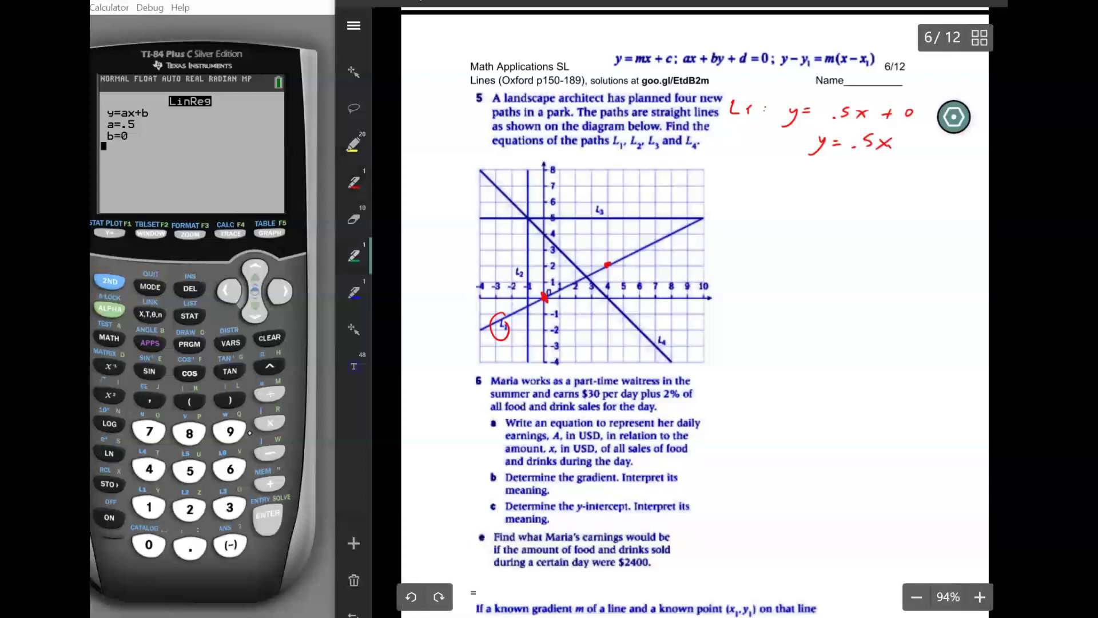
{"action": "left_click_drag", "start_coordinate": [518, 259], "coordinate": [521, 261]}
{"action": "left_click_drag", "start_coordinate": [732, 174], "coordinate": [751, 186]}
{"action": "left_click", "coordinate": [765, 178]}
{"action": "left_click", "coordinate": [765, 184]}
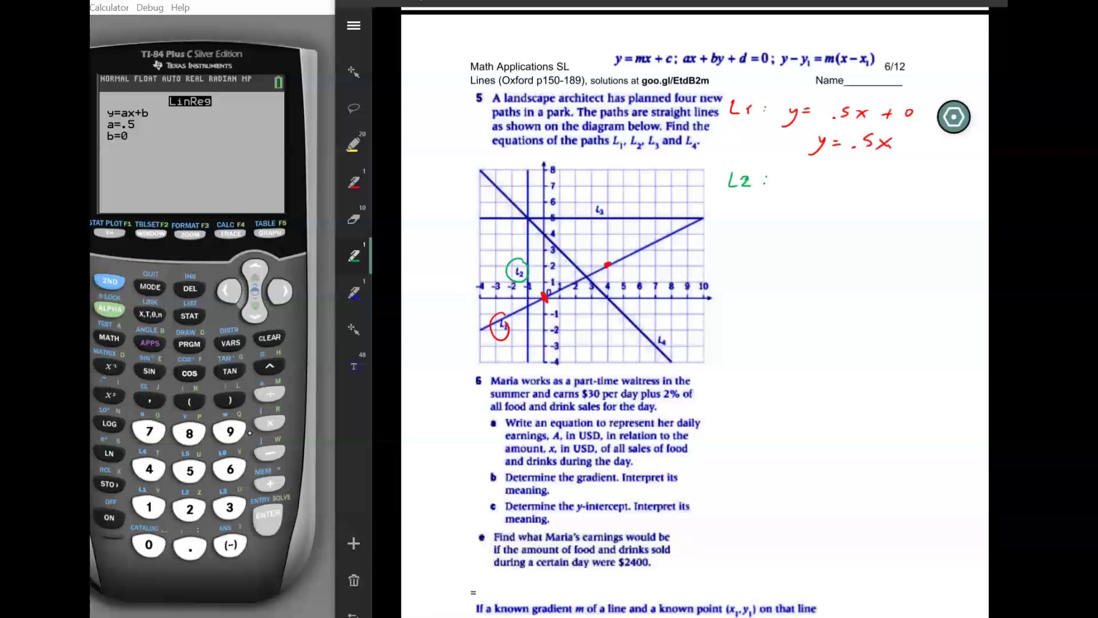
Circle -1 on the x-axis in green and write x = -1 after L2 :
{"action": "left_click_drag", "start_coordinate": [530, 283], "coordinate": [522, 291]}
{"action": "left_click_drag", "start_coordinate": [803, 184], "coordinate": [818, 197]}
{"action": "mouse_move", "coordinate": [817, 183]}
{"action": "left_mouse_down"}
{"action": "mouse_move", "coordinate": [802, 198]}
{"action": "mouse_move", "coordinate": [848, 188]}
{"action": "left_mouse_up"}
{"action": "left_click_drag", "start_coordinate": [856, 181], "coordinate": [854, 197]}
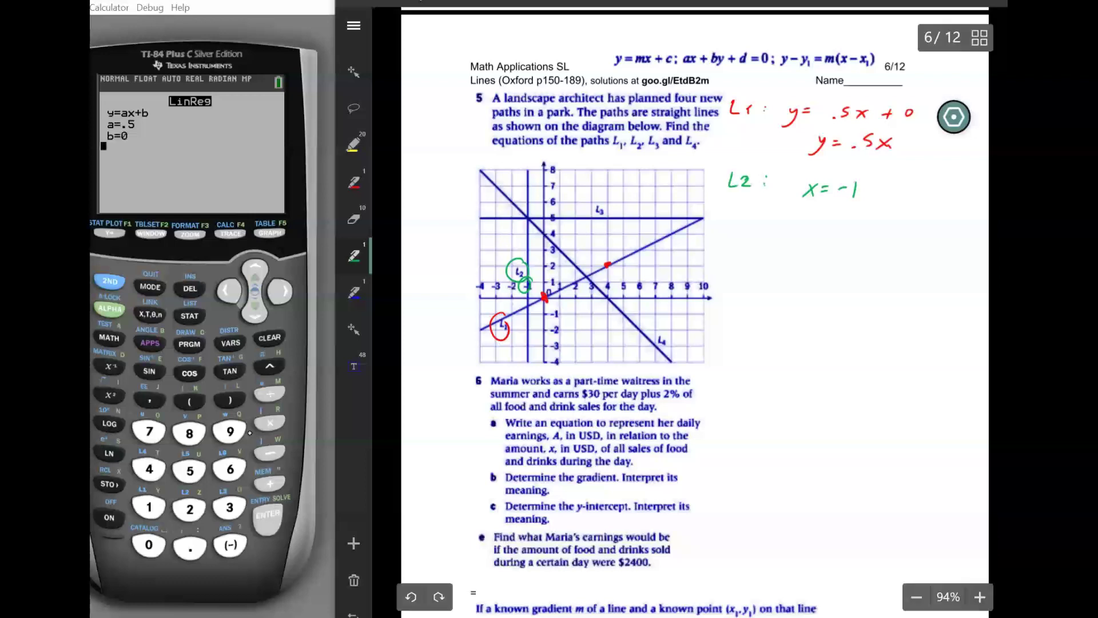
Circle the L3 label in green and start an 'L3' heading below the L2 equation
{"action": "mouse_move", "coordinate": [610, 200]}
{"action": "left_mouse_down"}
{"action": "mouse_move", "coordinate": [585, 203]}
{"action": "mouse_move", "coordinate": [609, 200]}
{"action": "left_mouse_up"}
{"action": "left_click_drag", "start_coordinate": [737, 215], "coordinate": [747, 229]}
{"action": "mouse_move", "coordinate": [755, 214]}
{"action": "left_mouse_down"}
{"action": "mouse_move", "coordinate": [758, 228]}
{"action": "mouse_move", "coordinate": [750, 224]}
{"action": "mouse_move", "coordinate": [777, 222]}
{"action": "mouse_move", "coordinate": [744, 237]}
{"action": "mouse_move", "coordinate": [757, 236]}
{"action": "left_mouse_up"}
In blue, circle the L3 label and the y-axis value 5, and begin the L3 equation y = 5
{"action": "left_click", "coordinate": [354, 292]}
{"action": "mouse_move", "coordinate": [607, 204]}
{"action": "left_mouse_down"}
{"action": "mouse_move", "coordinate": [583, 210]}
{"action": "mouse_move", "coordinate": [608, 201]}
{"action": "left_mouse_up"}
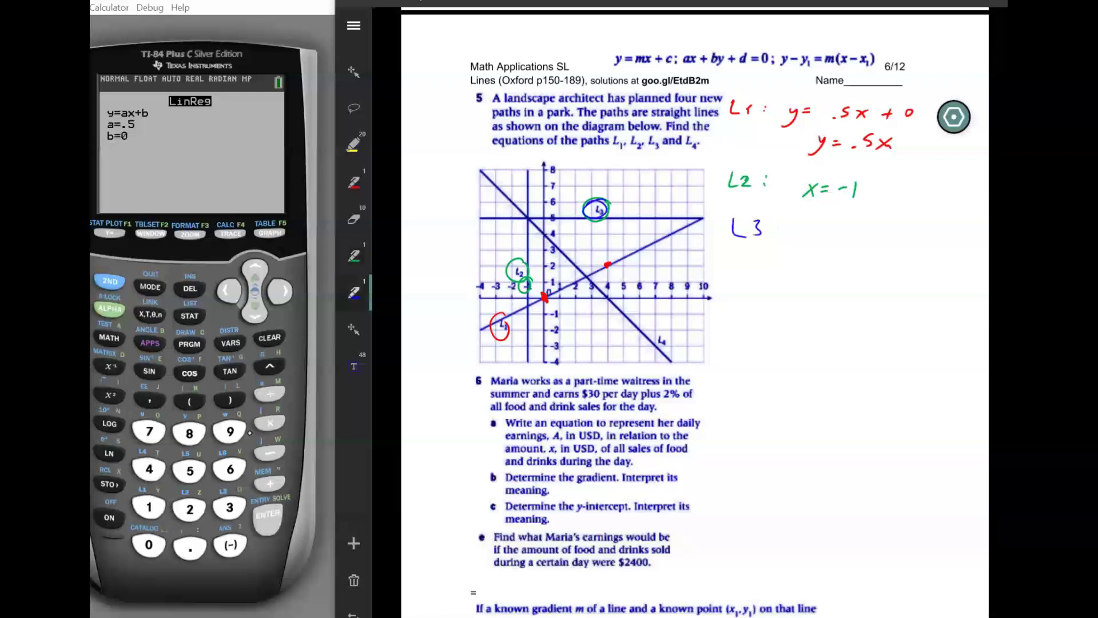
{"action": "mouse_move", "coordinate": [556, 213]}
{"action": "left_mouse_down"}
{"action": "mouse_move", "coordinate": [554, 225]}
{"action": "mouse_move", "coordinate": [560, 217]}
{"action": "left_mouse_up"}
{"action": "mouse_move", "coordinate": [816, 223]}
{"action": "left_mouse_down"}
{"action": "mouse_move", "coordinate": [823, 234]}
{"action": "mouse_move", "coordinate": [803, 251]}
{"action": "left_mouse_up"}
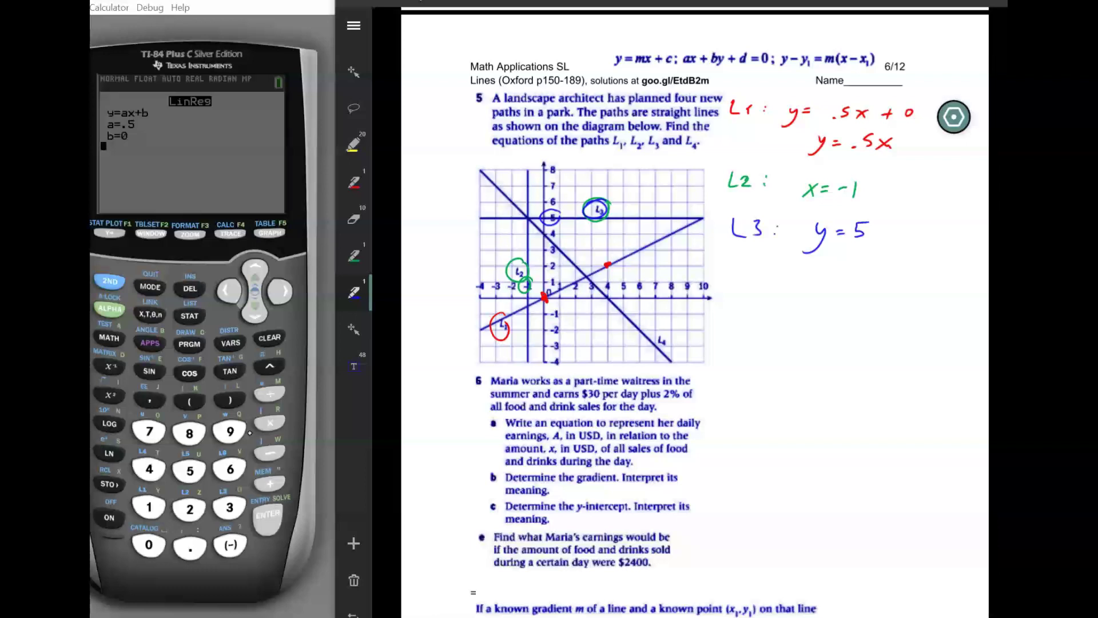
Highlight the L4 label in yellow, erase stray yellow marks, then circle L4 in red
{"action": "left_click", "coordinate": [354, 182]}
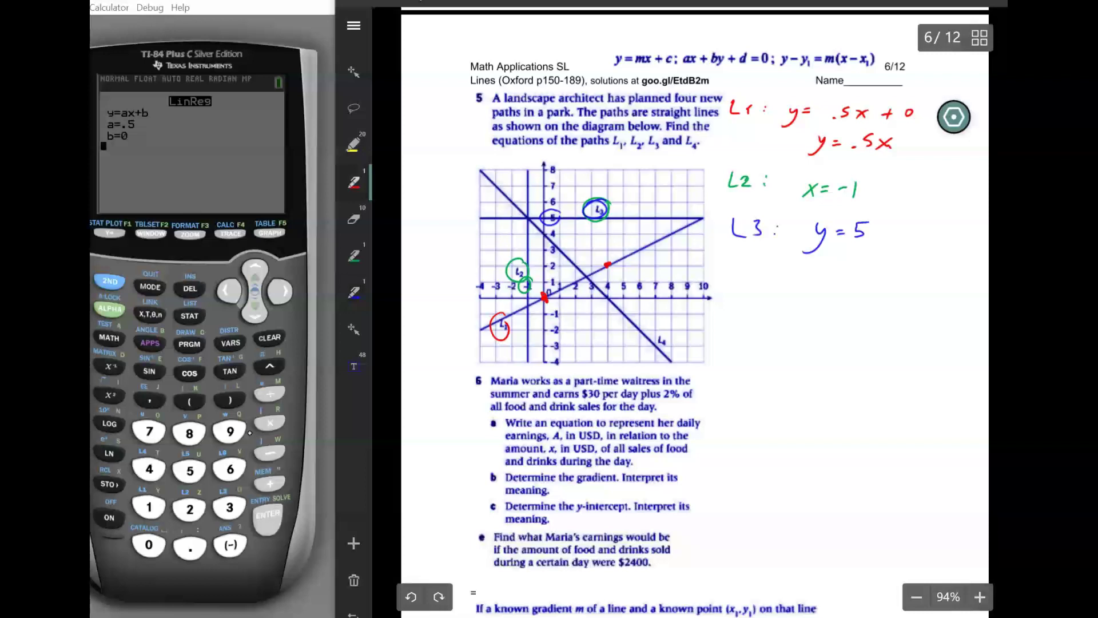
{"action": "left_click", "coordinate": [354, 145]}
{"action": "left_click_drag", "start_coordinate": [656, 337], "coordinate": [670, 345]}
{"action": "mouse_move", "coordinate": [754, 273]}
{"action": "left_mouse_down"}
{"action": "mouse_move", "coordinate": [761, 300]}
{"action": "mouse_move", "coordinate": [778, 289]}
{"action": "left_mouse_up"}
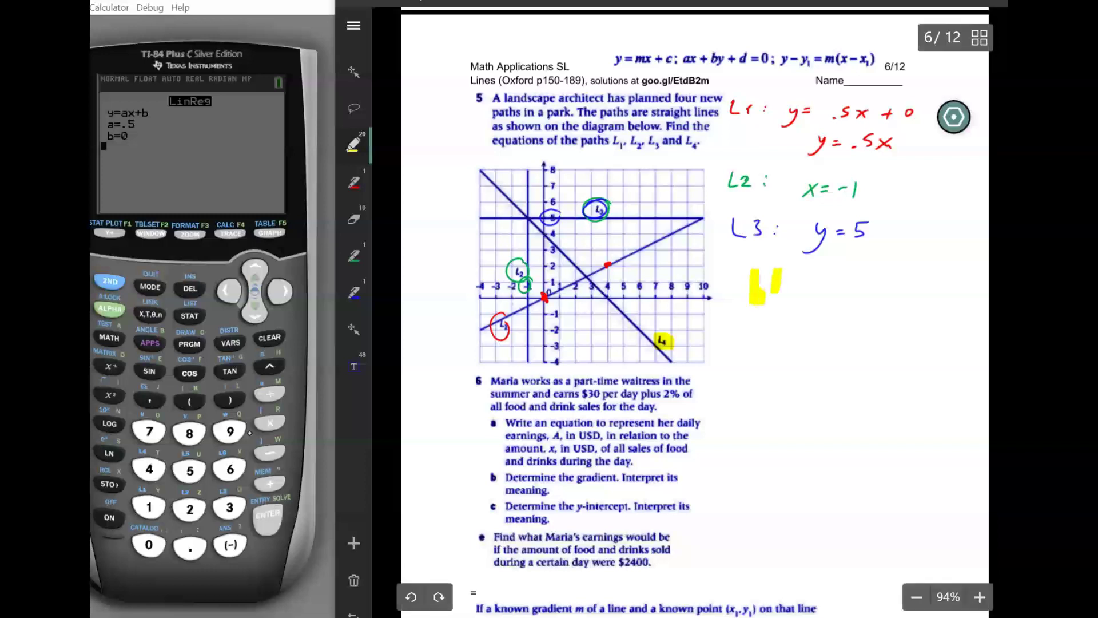
{"action": "left_click", "coordinate": [758, 288]}
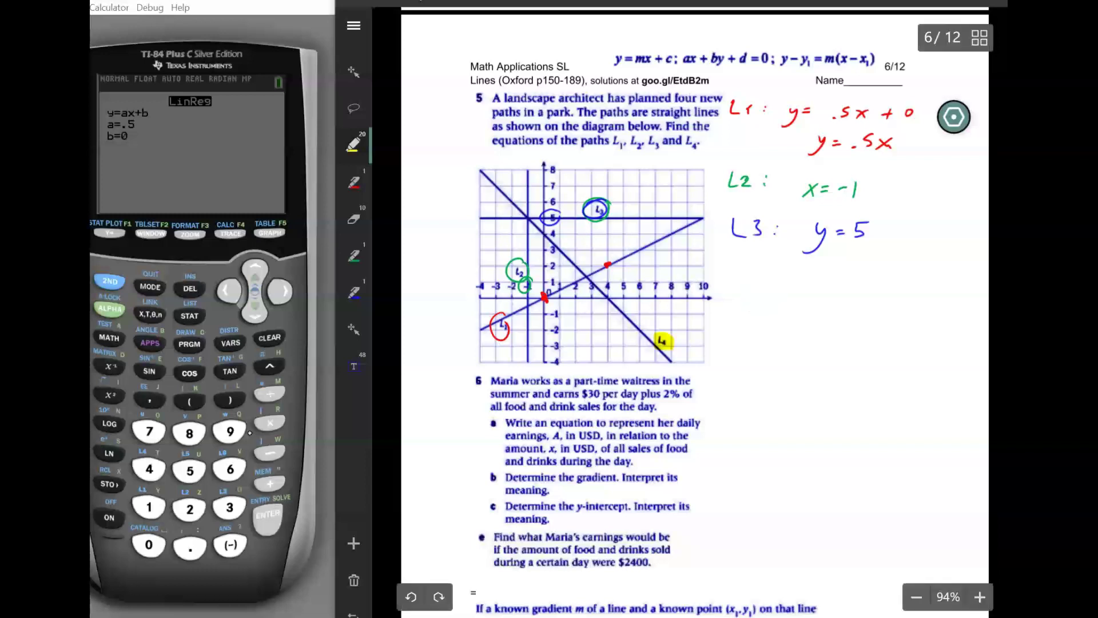
{"action": "left_click", "coordinate": [354, 183]}
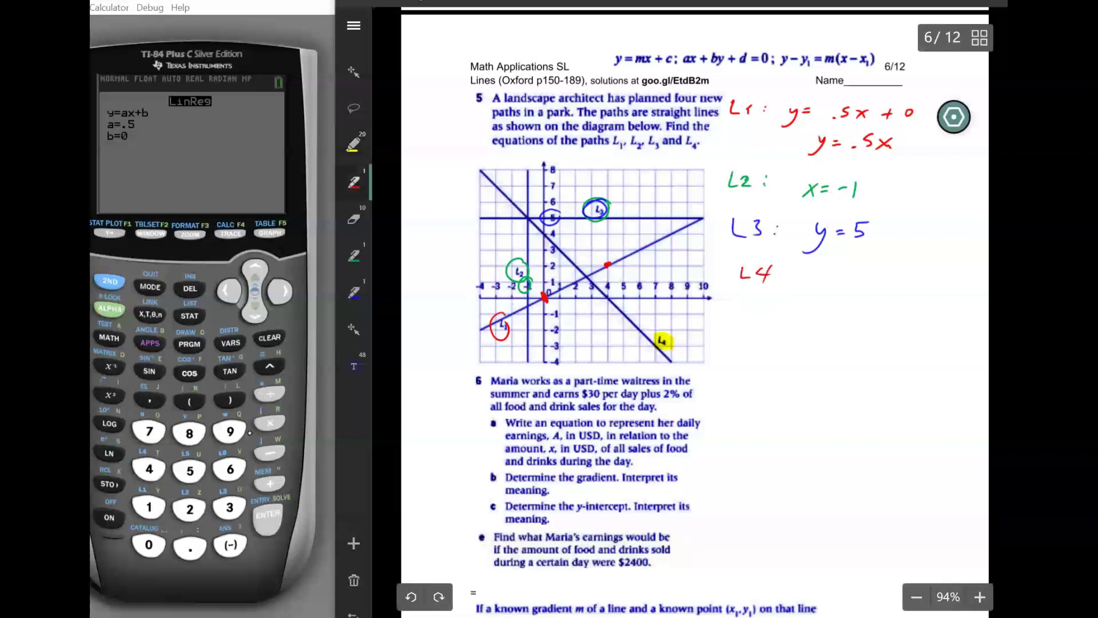
{"action": "left_click_drag", "start_coordinate": [670, 332], "coordinate": [671, 349]}
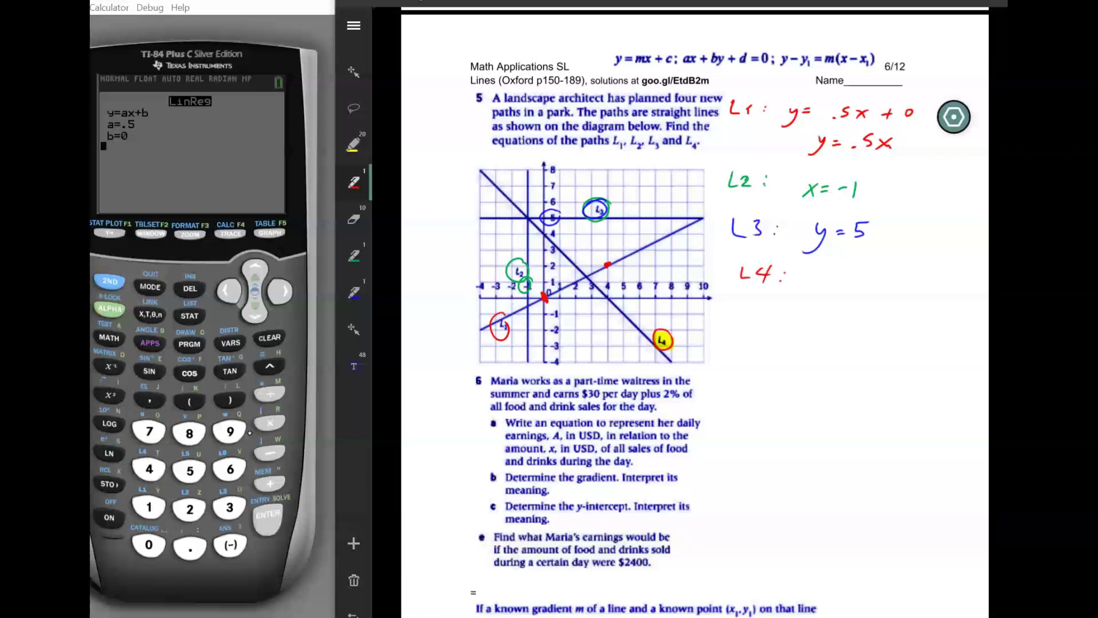
Mark L4's y-intercept at 4, then clear lists L1 and L2 in the STAT editor
{"action": "left_click", "coordinate": [545, 235]}
{"action": "left_click", "coordinate": [181, 307]}
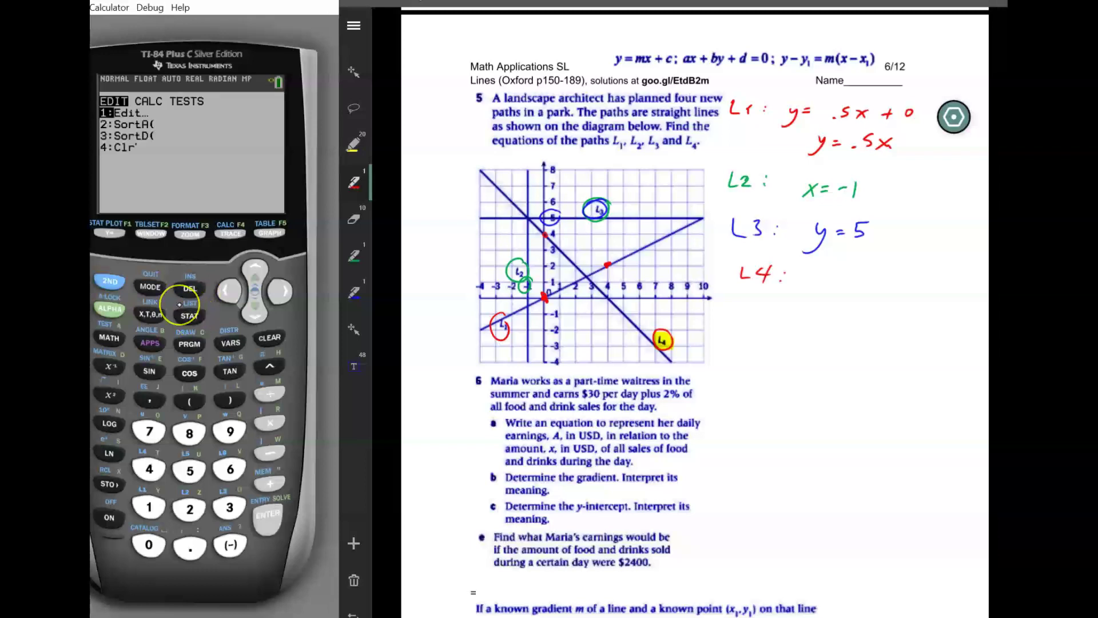
{"action": "left_click", "coordinate": [270, 518]}
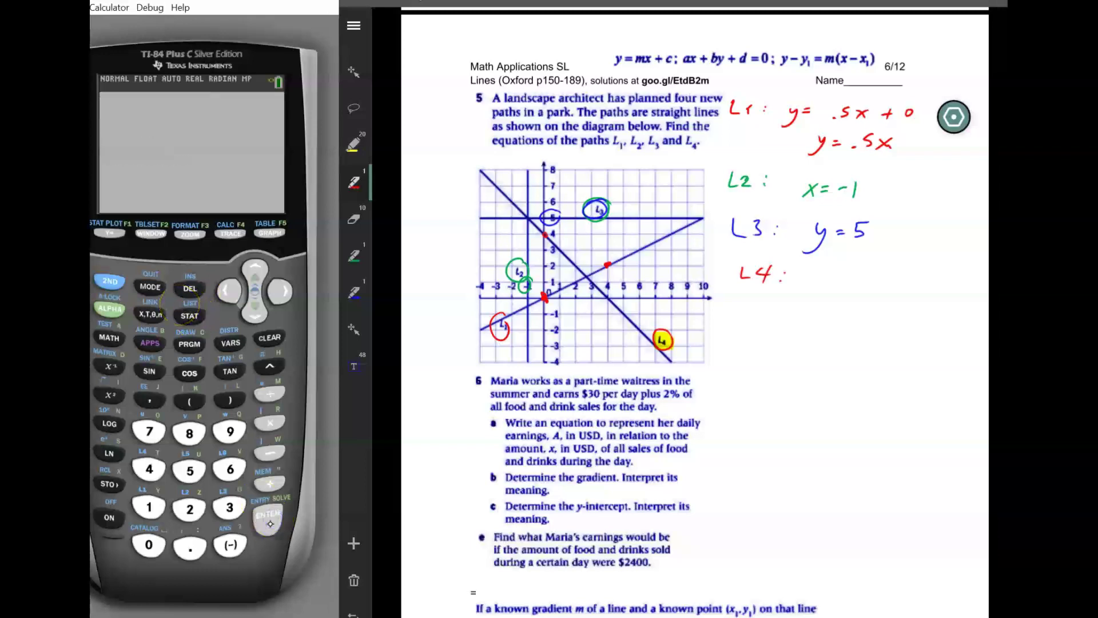
{"action": "left_click", "coordinate": [255, 267]}
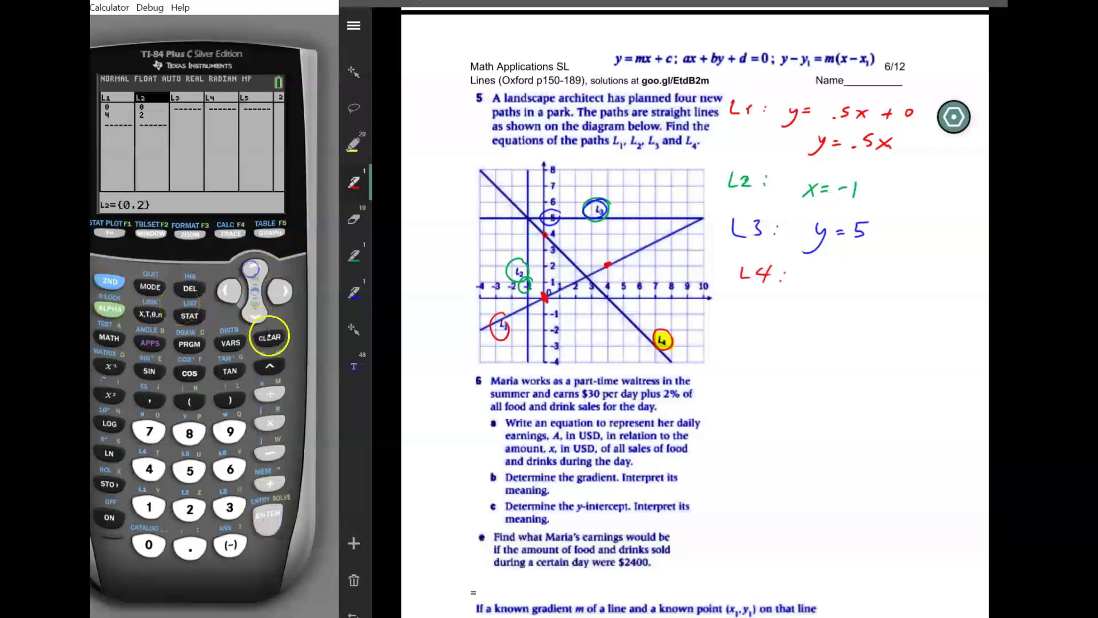
{"action": "left_click", "coordinate": [252, 315]}
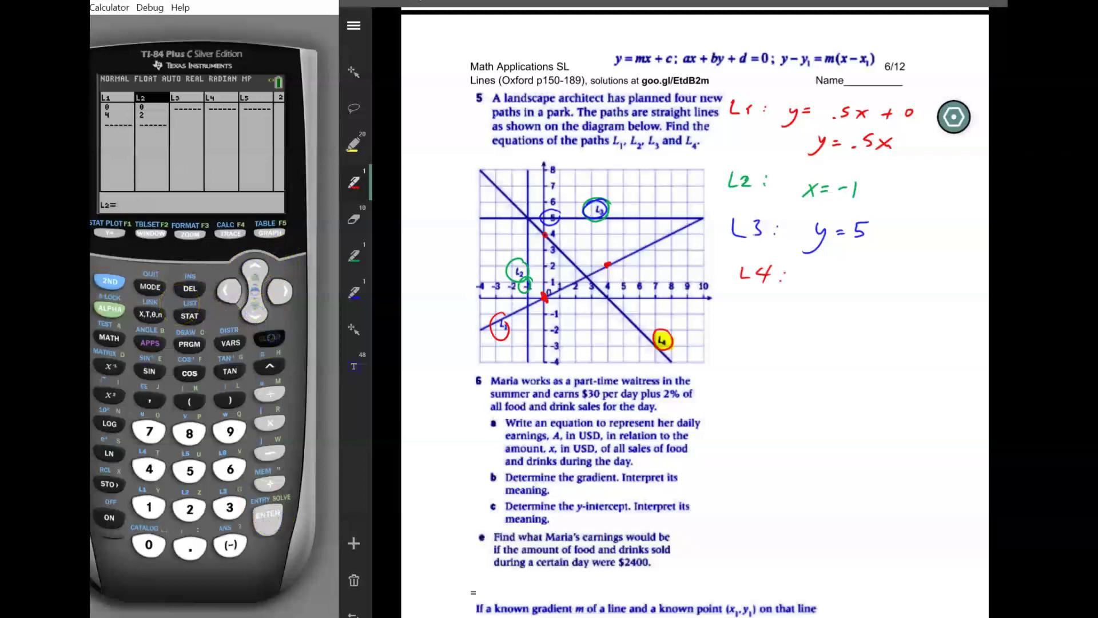
{"action": "left_click", "coordinate": [252, 316]}
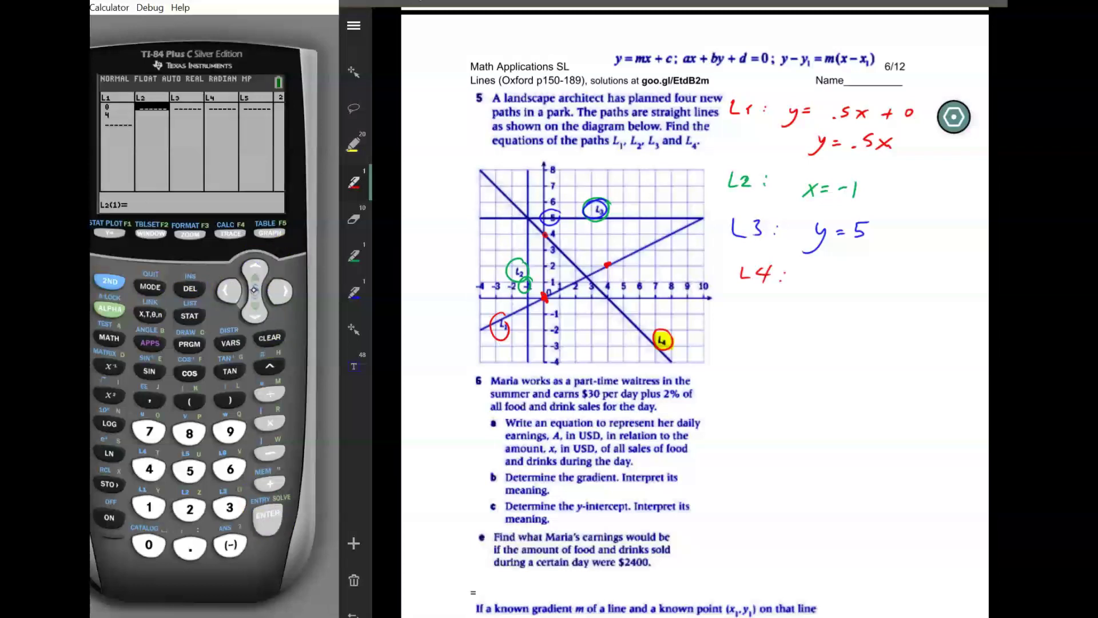
{"action": "left_click", "coordinate": [231, 290]}
{"action": "left_click", "coordinate": [255, 269]}
{"action": "left_click", "coordinate": [269, 337]}
{"action": "left_click", "coordinate": [253, 308]}
{"action": "left_click", "coordinate": [246, 292]}
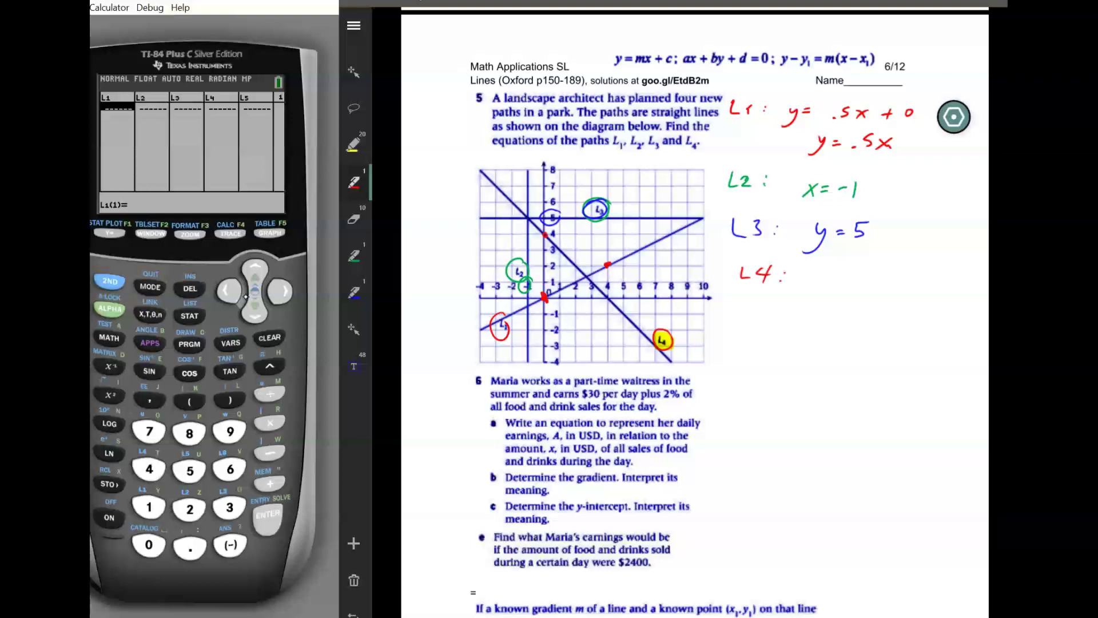
Mark L4's x-intercept at 4 and enter points (0, 4) and (4, 0): L1 = 0, 4; L2 = 4, 0
{"action": "left_click", "coordinate": [606, 296]}
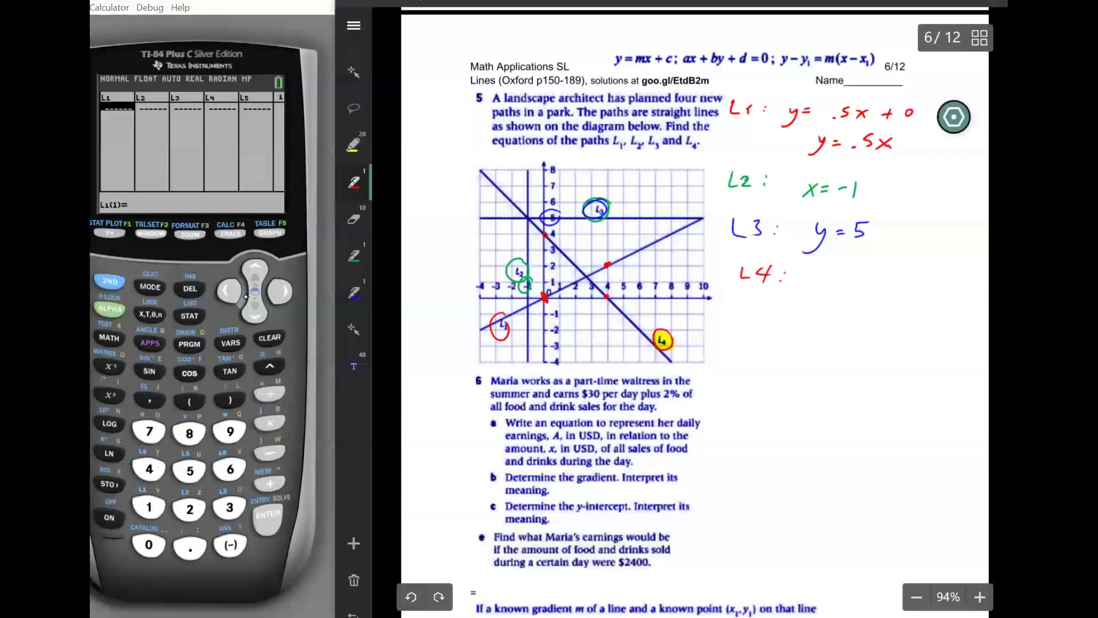
{"action": "left_click", "coordinate": [149, 544]}
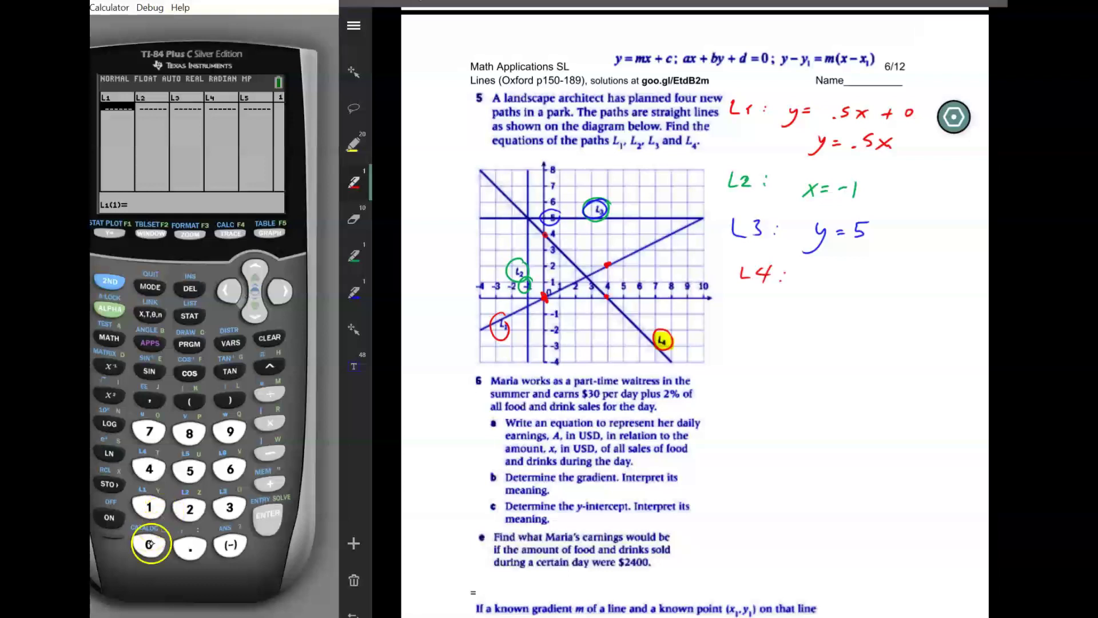
{"action": "left_click", "coordinate": [280, 292]}
{"action": "left_click", "coordinate": [280, 292]}
{"action": "left_click", "coordinate": [149, 469]}
{"action": "left_click", "coordinate": [255, 314]}
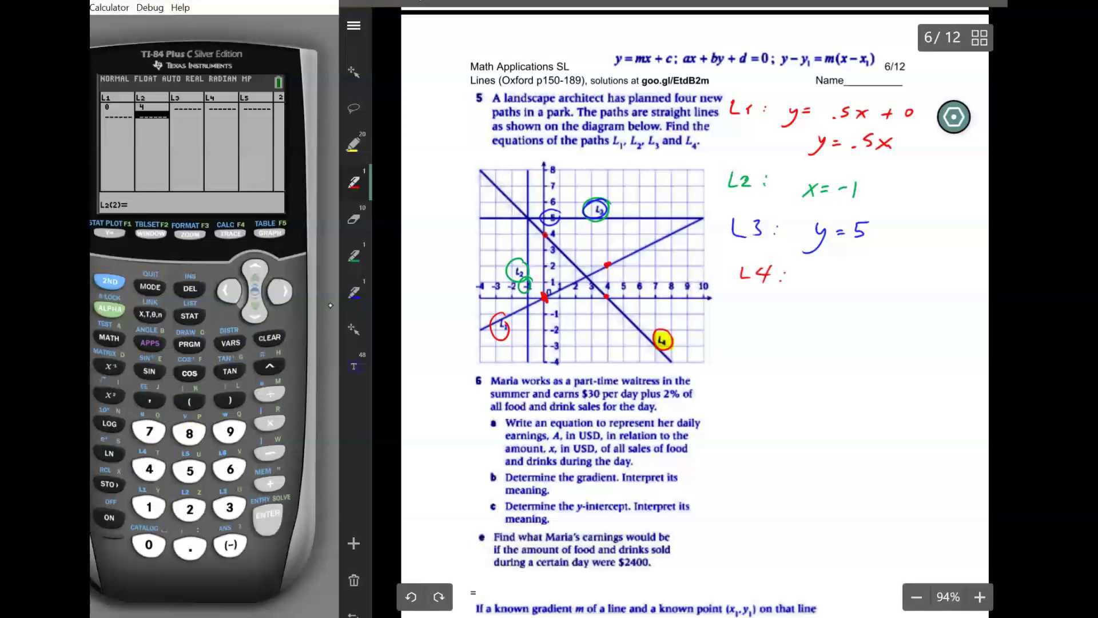
{"action": "left_click", "coordinate": [228, 290]}
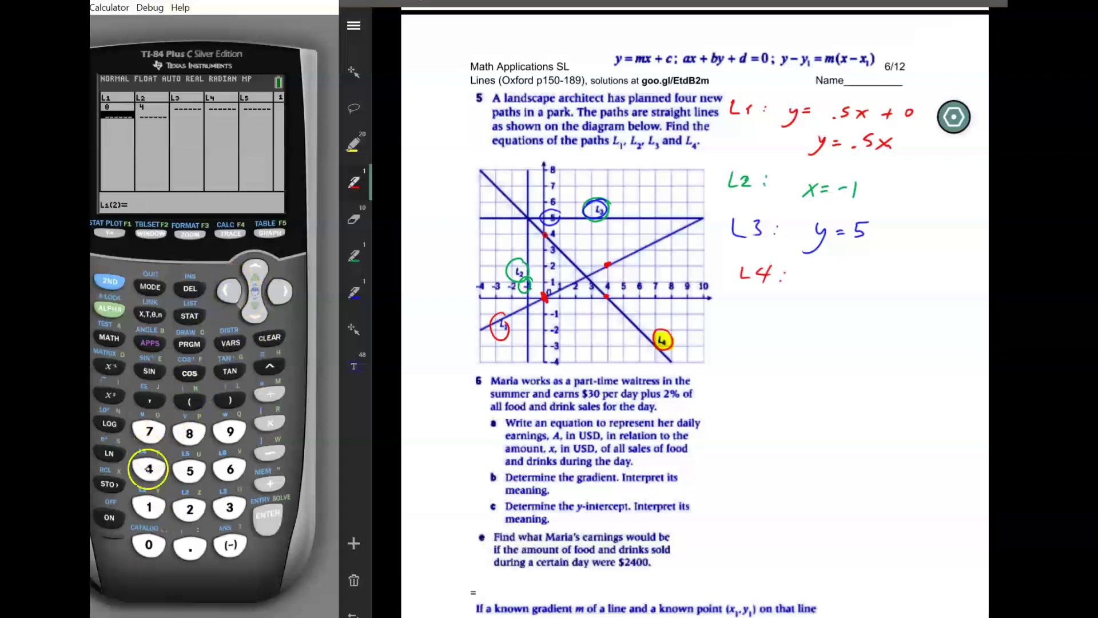
{"action": "left_click", "coordinate": [253, 315]}
{"action": "left_click", "coordinate": [279, 291]}
{"action": "left_click", "coordinate": [149, 543]}
{"action": "key", "text": "0"}
{"action": "left_click", "coordinate": [257, 311]}
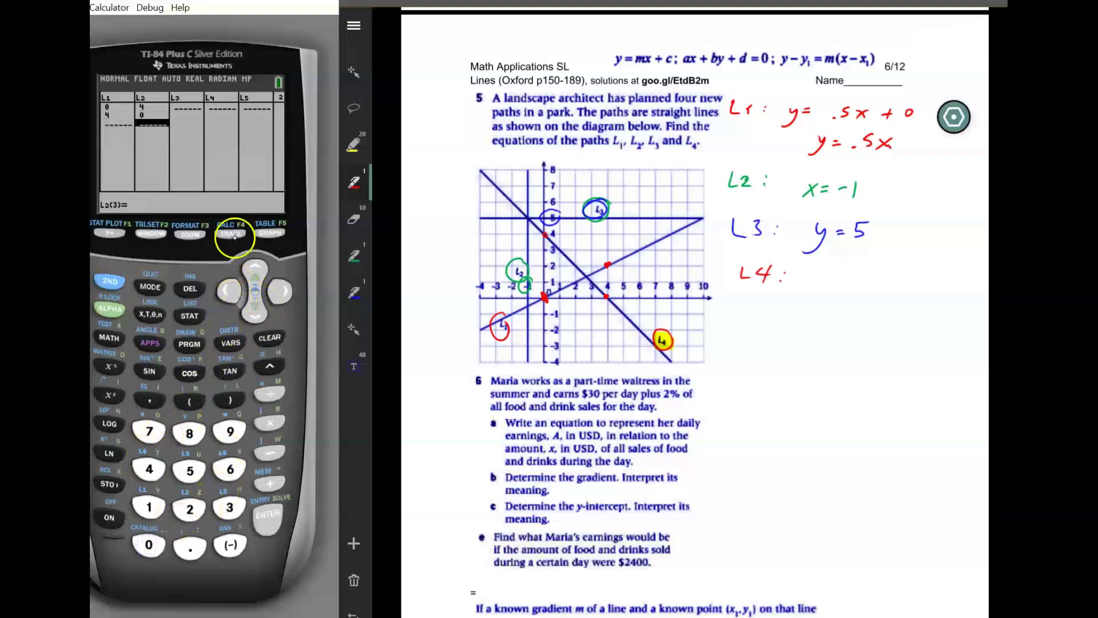
Run LinReg(ax+b) on the L4 points, getting a=-1 and b=4
{"action": "left_click", "coordinate": [192, 312]}
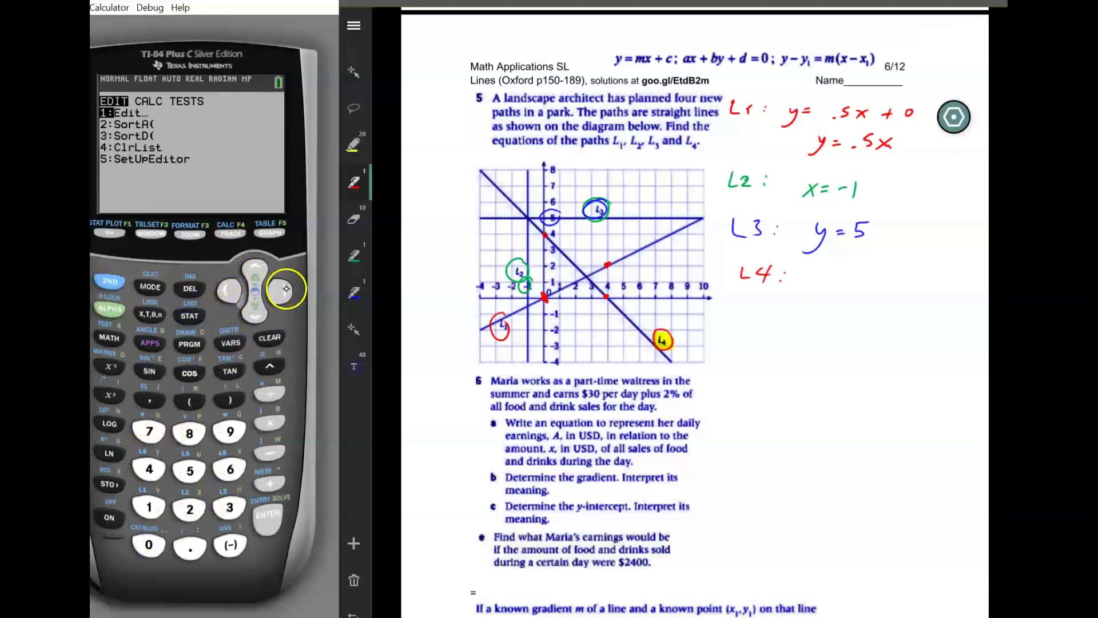
{"action": "left_click", "coordinate": [281, 288]}
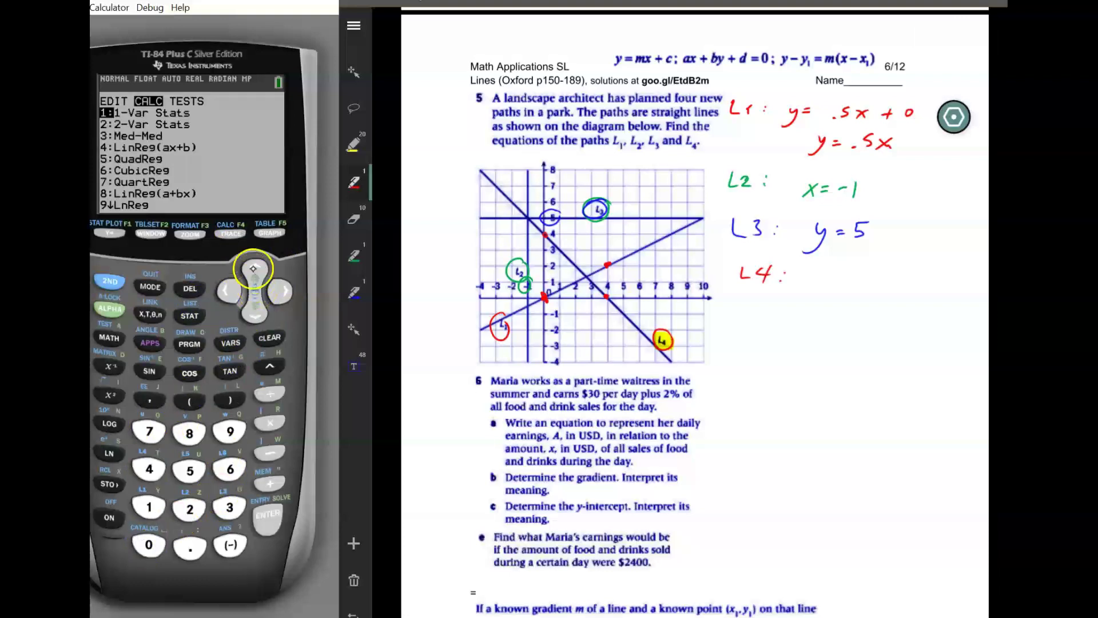
{"action": "left_click", "coordinate": [254, 307]}
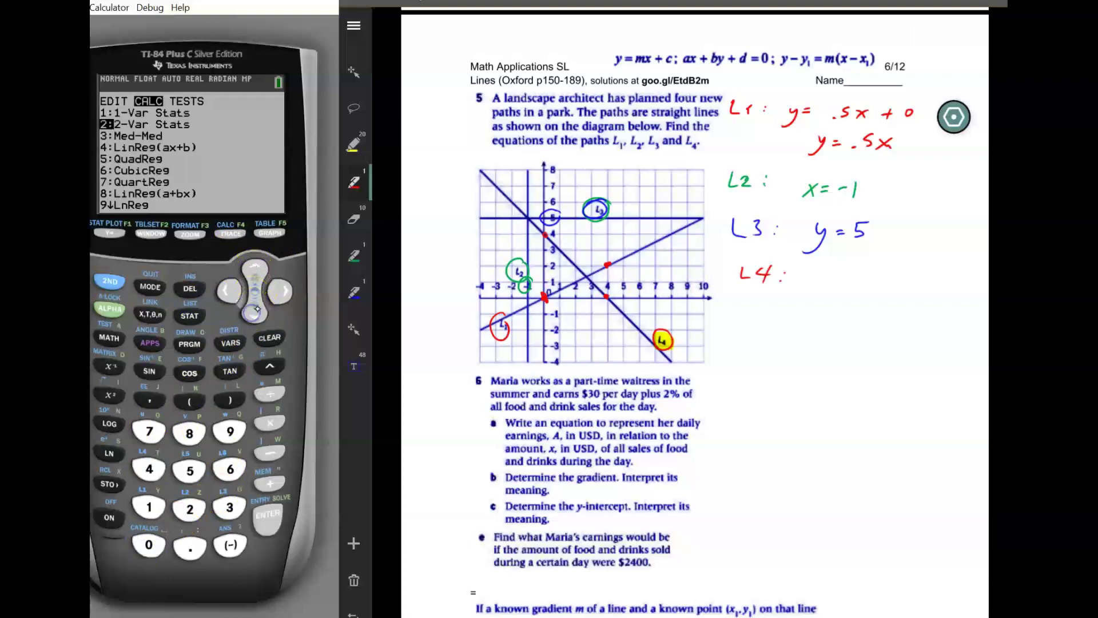
{"action": "left_click", "coordinate": [253, 307]}
{"action": "left_click", "coordinate": [253, 307]}
{"action": "left_click", "coordinate": [267, 516]}
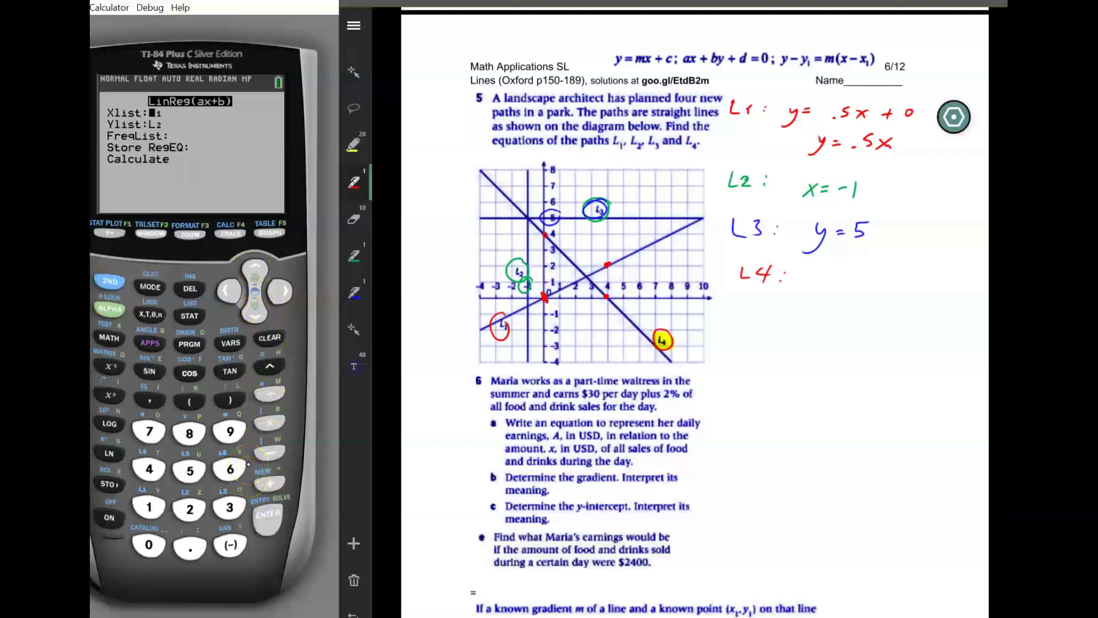
{"action": "left_click", "coordinate": [255, 313]}
{"action": "left_click", "coordinate": [254, 313]}
{"action": "left_click", "coordinate": [255, 313]}
{"action": "left_click", "coordinate": [254, 313]}
{"action": "key", "text": "Return"}
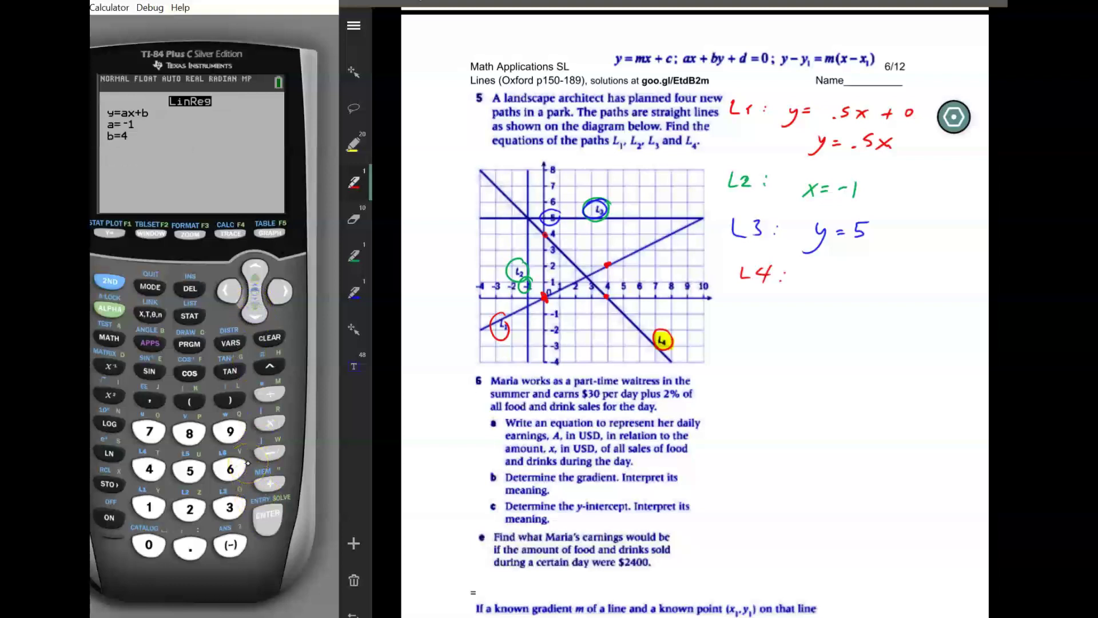
In red, write y = -1x + 4 after L4:, with y = -x + 4 on the line beneath
{"action": "mouse_move", "coordinate": [801, 287]}
{"action": "left_mouse_down"}
{"action": "mouse_move", "coordinate": [806, 306]}
{"action": "mouse_move", "coordinate": [887, 288]}
{"action": "left_mouse_up"}
{"action": "mouse_move", "coordinate": [888, 280]}
{"action": "left_mouse_down"}
{"action": "mouse_move", "coordinate": [875, 291]}
{"action": "mouse_move", "coordinate": [911, 286]}
{"action": "left_mouse_up"}
{"action": "mouse_move", "coordinate": [906, 277]}
{"action": "left_mouse_down"}
{"action": "mouse_move", "coordinate": [908, 288]}
{"action": "mouse_move", "coordinate": [926, 289]}
{"action": "left_mouse_up"}
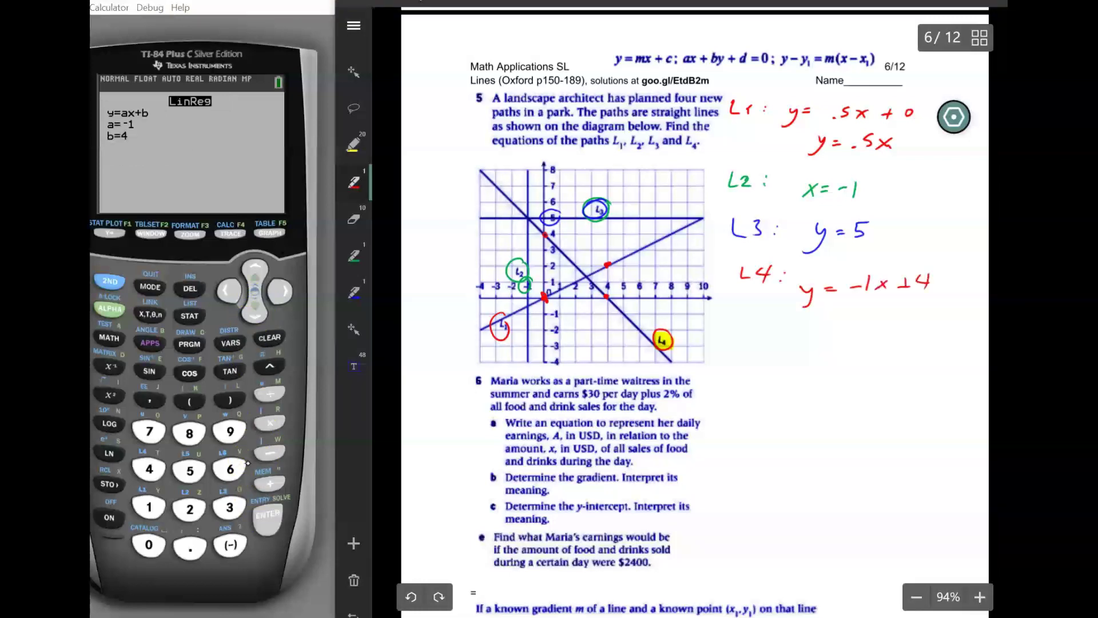
{"action": "left_click_drag", "start_coordinate": [829, 322], "coordinate": [825, 345]}
{"action": "left_click_drag", "start_coordinate": [851, 326], "coordinate": [882, 331]}
{"action": "left_click_drag", "start_coordinate": [903, 327], "coordinate": [936, 318]}
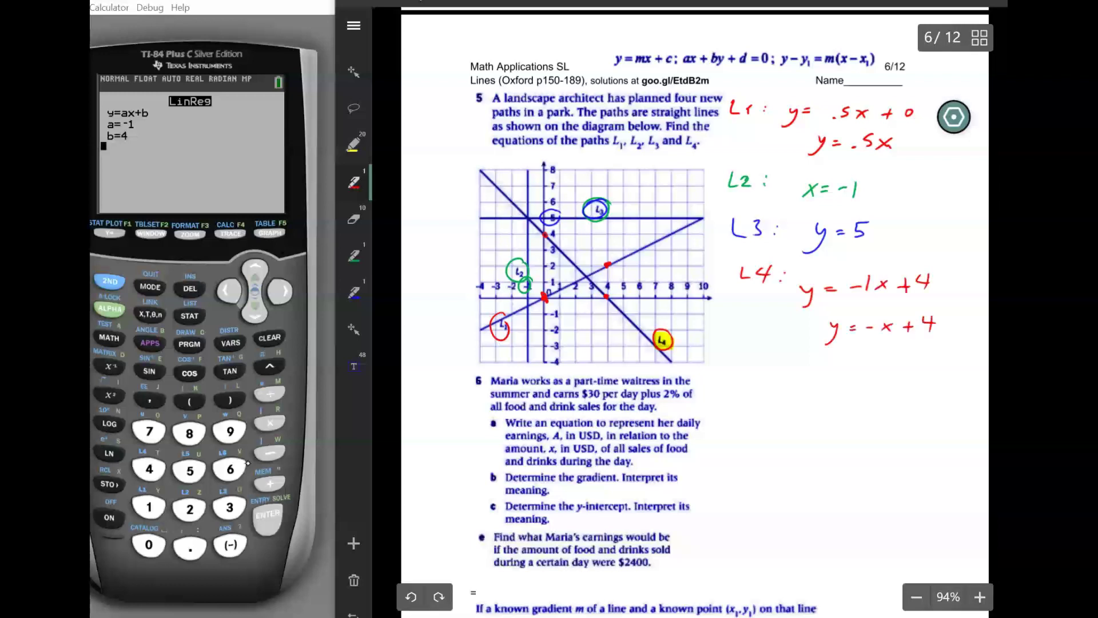